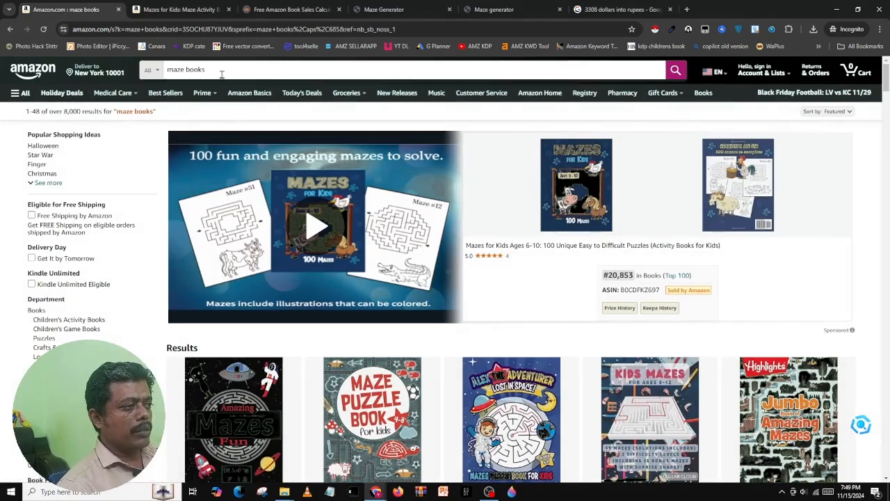
Search Amazon for the suggested phrase "maze books for kids ages 4-8" and browse the listed books
{"action": "left_click", "coordinate": [222, 71]}
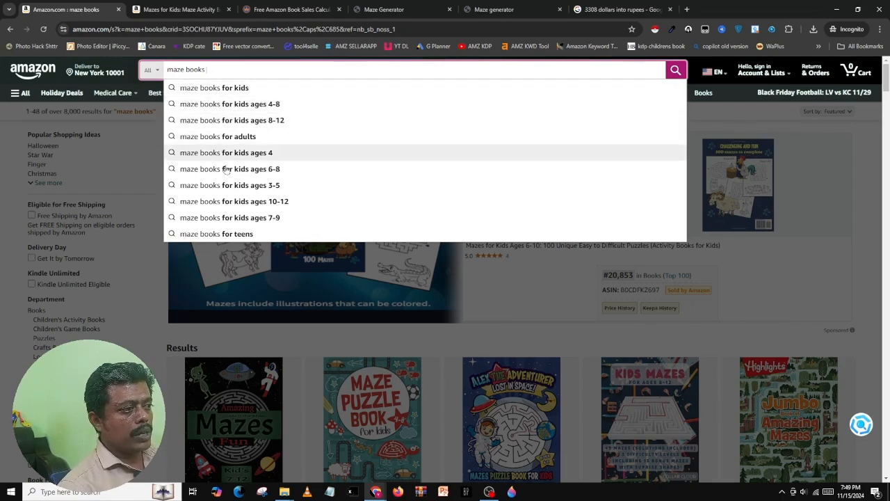
{"action": "left_click", "coordinate": [240, 105]}
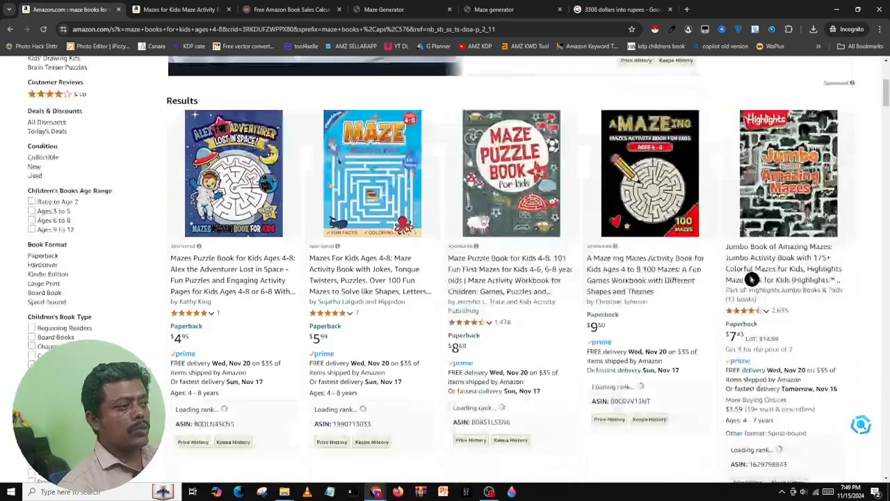
{"action": "scroll", "coordinate": [745, 189], "scroll_direction": "down", "scroll_amount": 1}
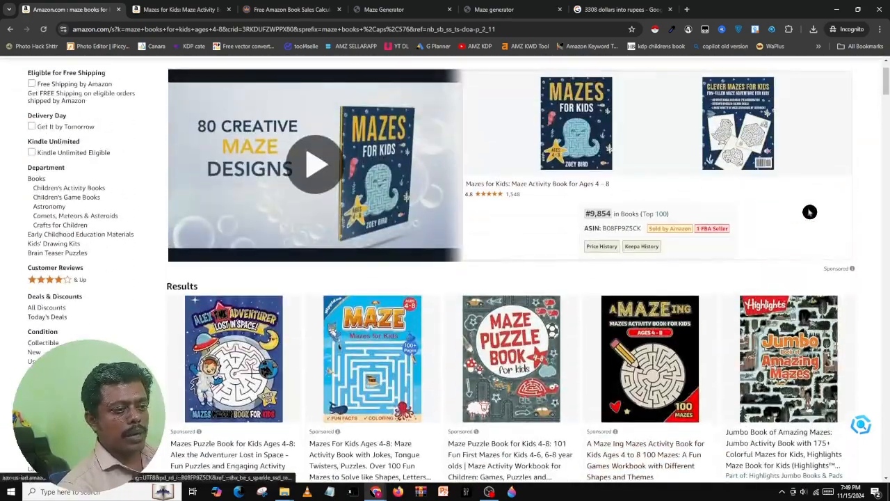
{"action": "scroll", "coordinate": [765, 202], "scroll_direction": "down", "scroll_amount": 5}
{"action": "scroll", "coordinate": [769, 202], "scroll_direction": "down", "scroll_amount": 4}
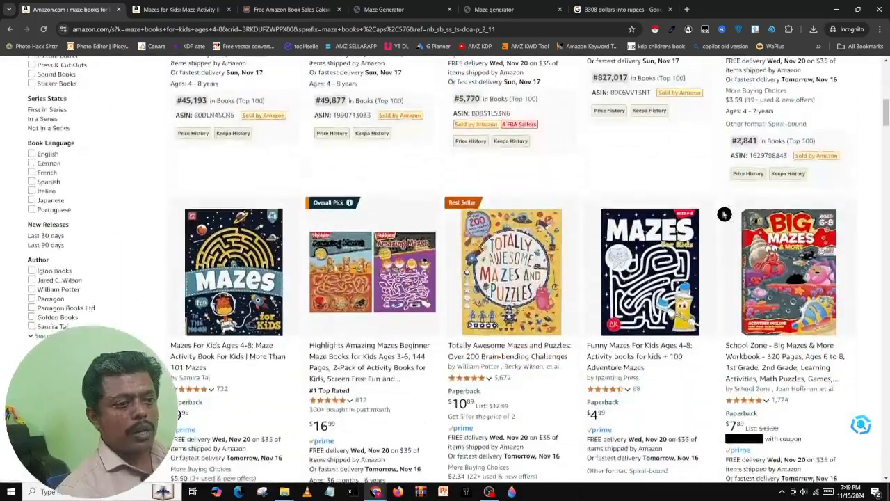
{"action": "scroll", "coordinate": [659, 212], "scroll_direction": "down", "scroll_amount": 1}
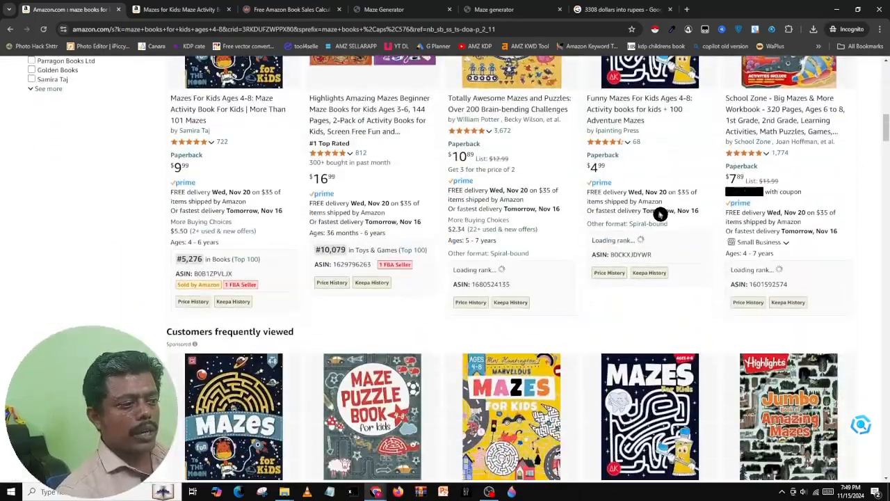
{"action": "scroll", "coordinate": [659, 206], "scroll_direction": "down", "scroll_amount": 7}
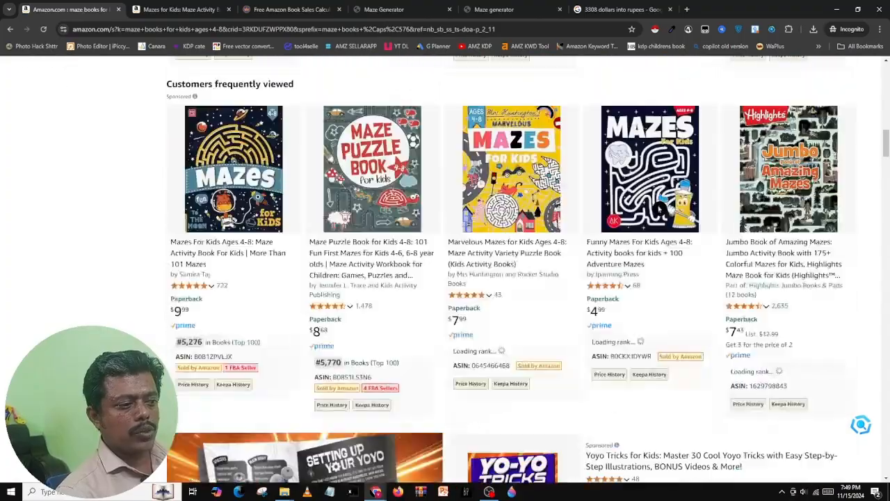
{"action": "scroll", "coordinate": [597, 206], "scroll_direction": "up", "scroll_amount": 3}
{"action": "scroll", "coordinate": [597, 206], "scroll_direction": "up", "scroll_amount": 10}
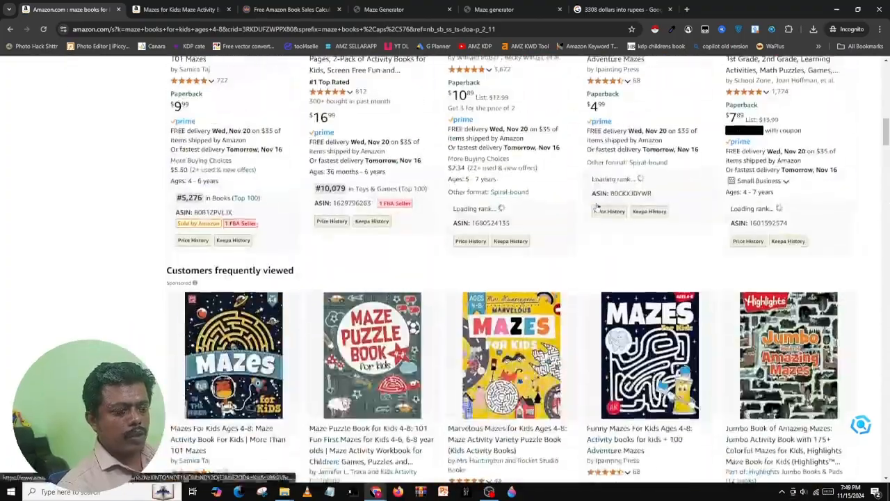
Go back to the start of the search results and highlight the number of results found
{"action": "key", "text": "alt+Tab"}
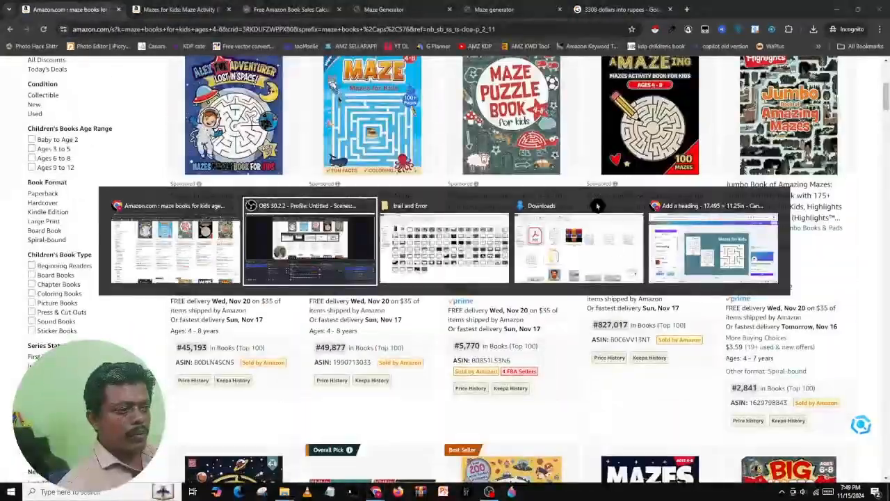
{"action": "key", "text": "alt+Tab"}
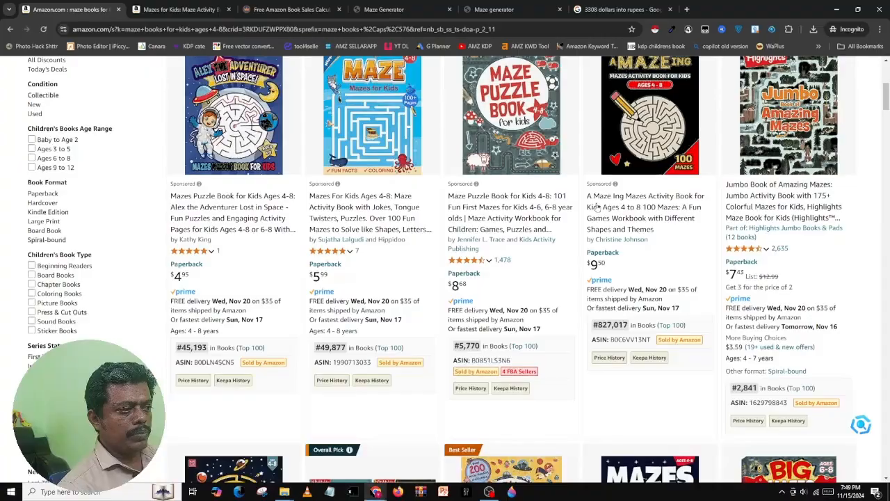
{"action": "scroll", "coordinate": [585, 218], "scroll_direction": "up", "scroll_amount": 2}
{"action": "scroll", "coordinate": [585, 218], "scroll_direction": "up", "scroll_amount": 3}
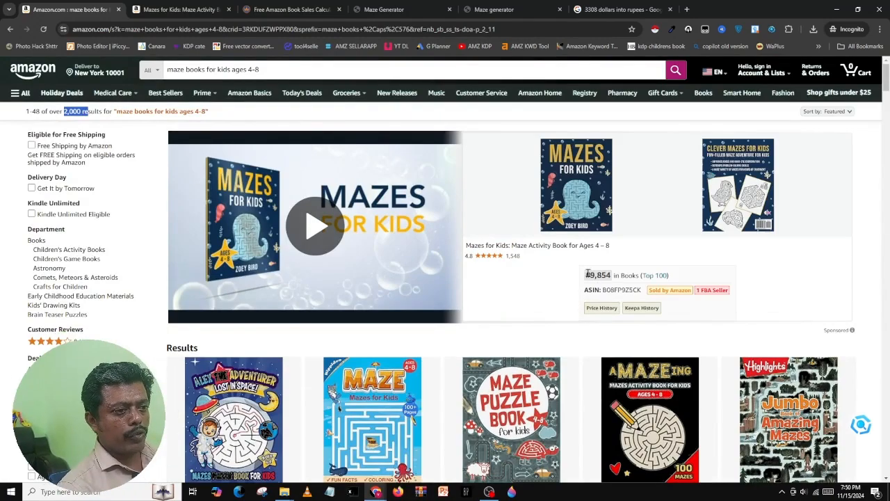
Compare the best-seller ranks and price or Keepa history of the first maze books in the results
{"action": "scroll", "coordinate": [617, 277], "scroll_direction": "down", "scroll_amount": 5}
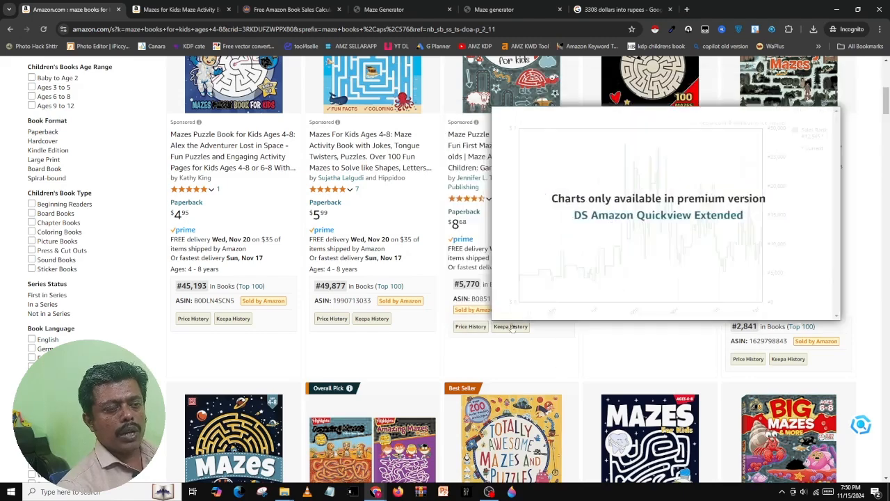
{"action": "mouse_move", "coordinate": [338, 320]}
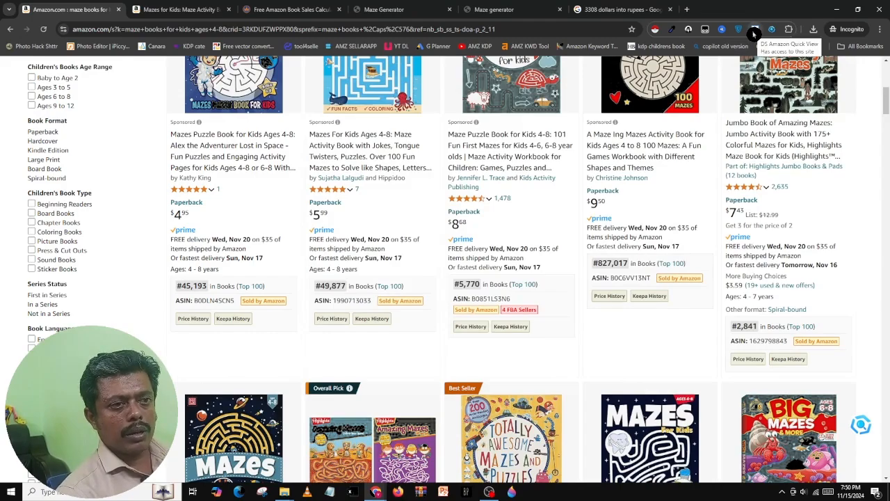
{"action": "scroll", "coordinate": [470, 311], "scroll_direction": "up", "scroll_amount": 5}
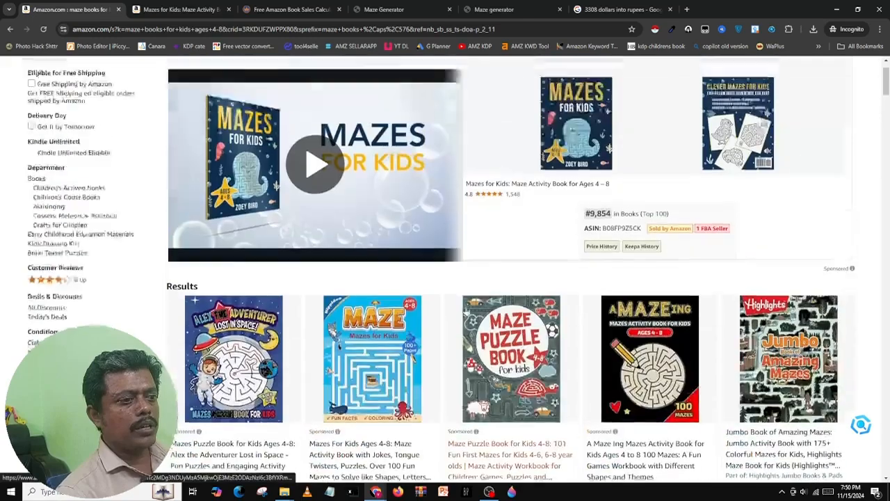
{"action": "mouse_move", "coordinate": [470, 311]}
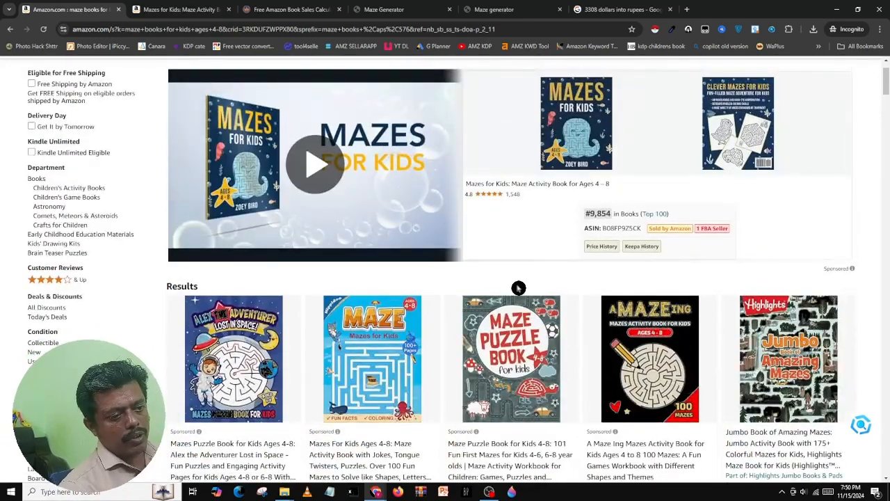
{"action": "scroll", "coordinate": [519, 287], "scroll_direction": "down", "scroll_amount": 5}
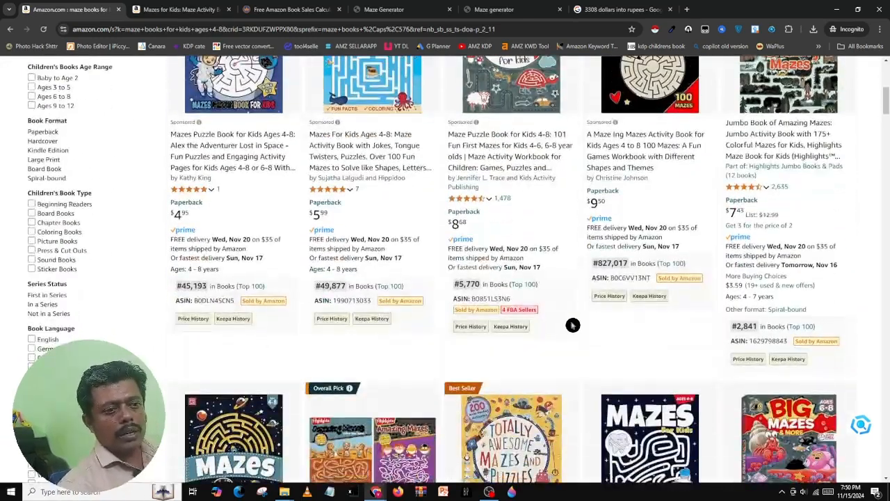
{"action": "scroll", "coordinate": [564, 325], "scroll_direction": "up", "scroll_amount": 5}
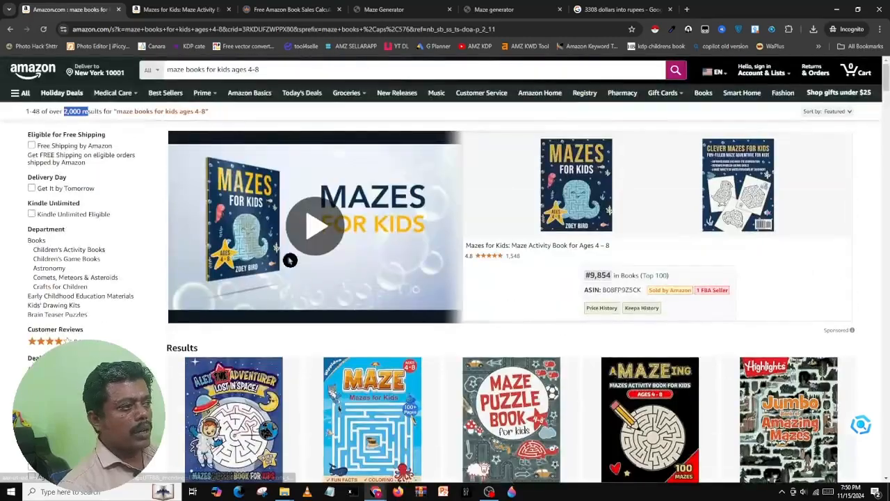
View the product page of "Mazes for Kids: Maze Activity Book for Ages 4 – 8" down to its product details and Best Sellers Rank
{"action": "left_click", "coordinate": [181, 9]}
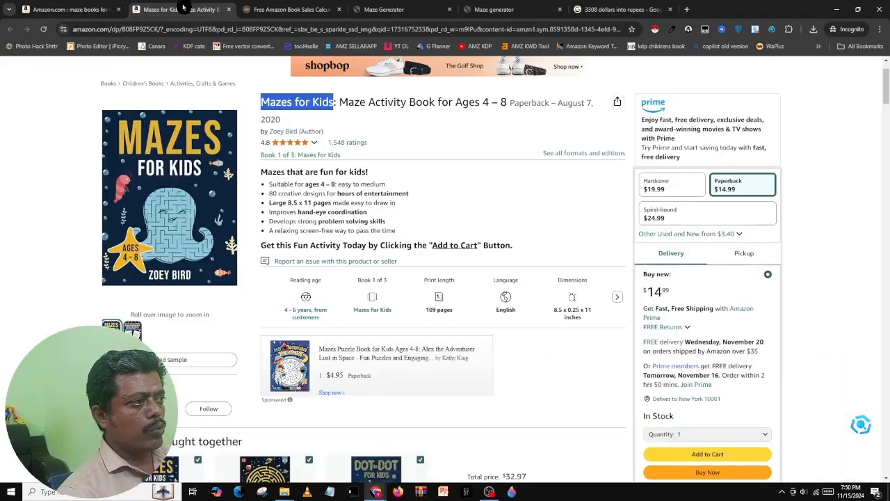
{"action": "scroll", "coordinate": [55, 301], "scroll_direction": "down", "scroll_amount": 3}
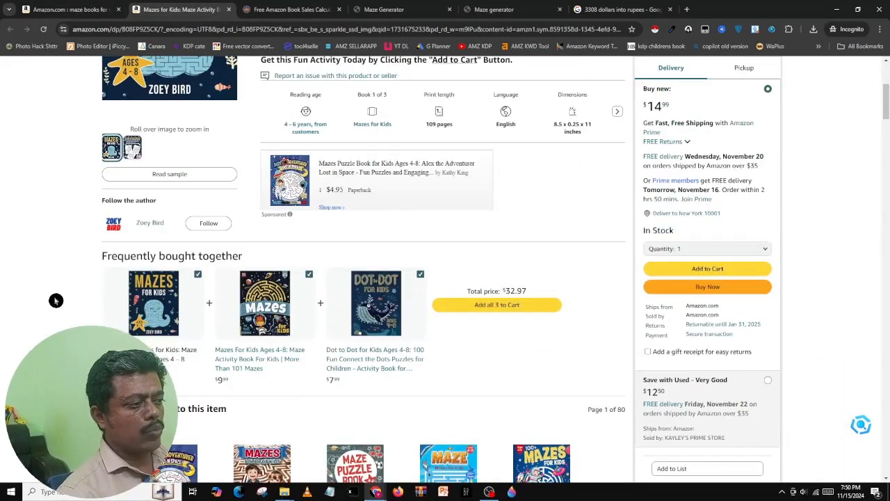
{"action": "scroll", "coordinate": [56, 300], "scroll_direction": "up", "scroll_amount": 4}
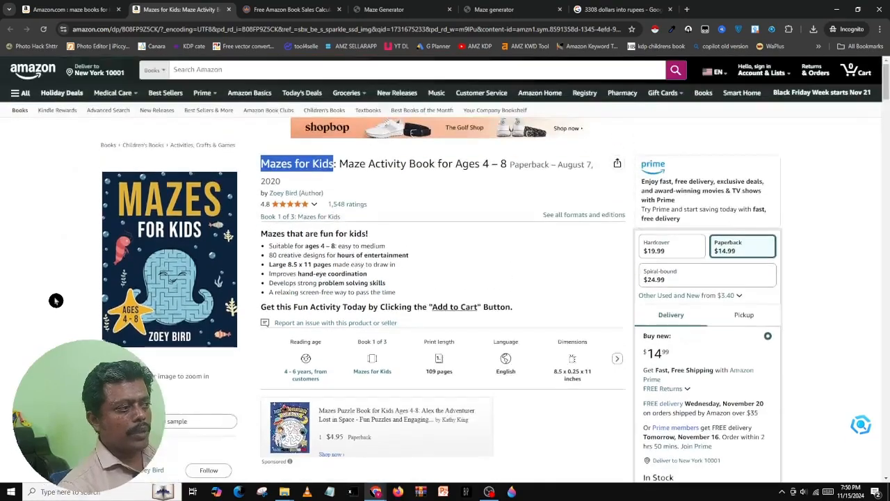
{"action": "scroll", "coordinate": [56, 299], "scroll_direction": "down", "scroll_amount": 2}
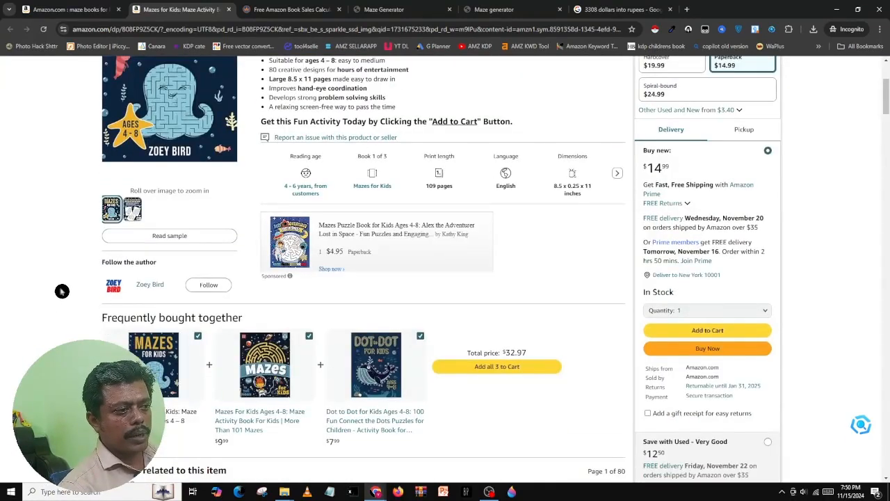
{"action": "scroll", "coordinate": [62, 290], "scroll_direction": "down", "scroll_amount": 4}
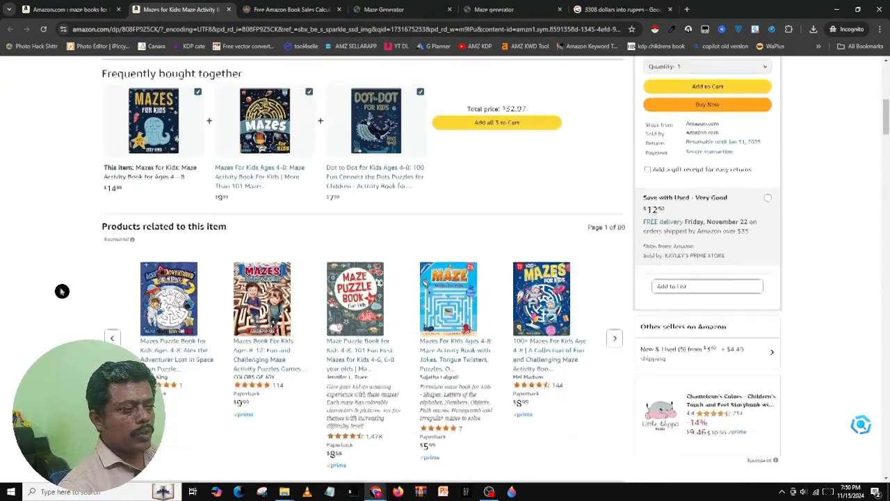
{"action": "scroll", "coordinate": [62, 290], "scroll_direction": "up", "scroll_amount": 3}
{"action": "scroll", "coordinate": [62, 291], "scroll_direction": "down", "scroll_amount": 6}
{"action": "scroll", "coordinate": [62, 290], "scroll_direction": "down", "scroll_amount": 6}
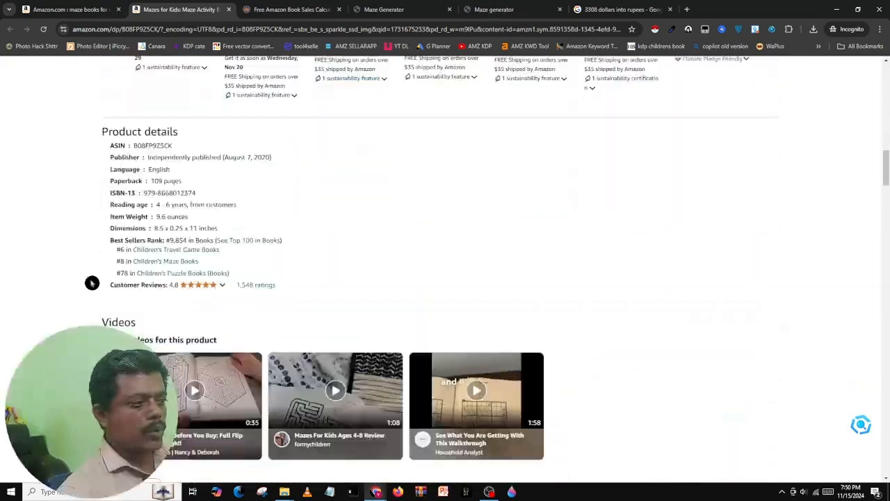
Check the book's print length, dimensions and paperback price
{"action": "scroll", "coordinate": [219, 242], "scroll_direction": "up", "scroll_amount": 12}
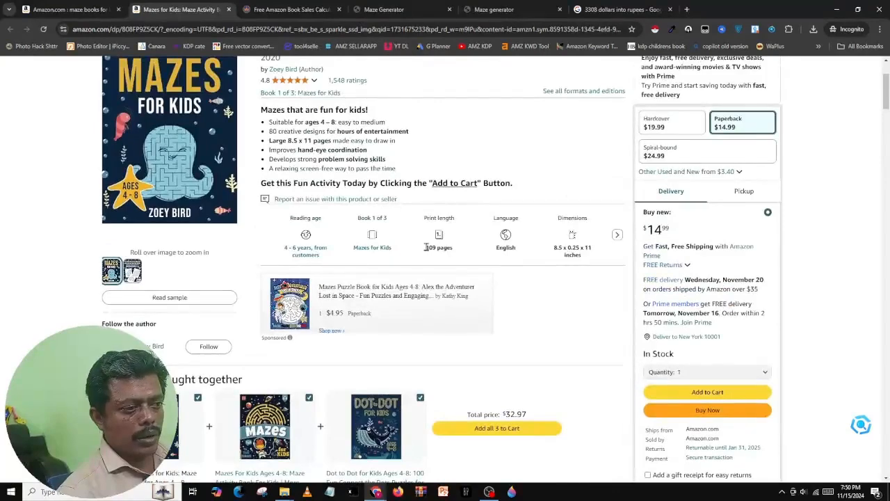
{"action": "left_click", "coordinate": [595, 262]}
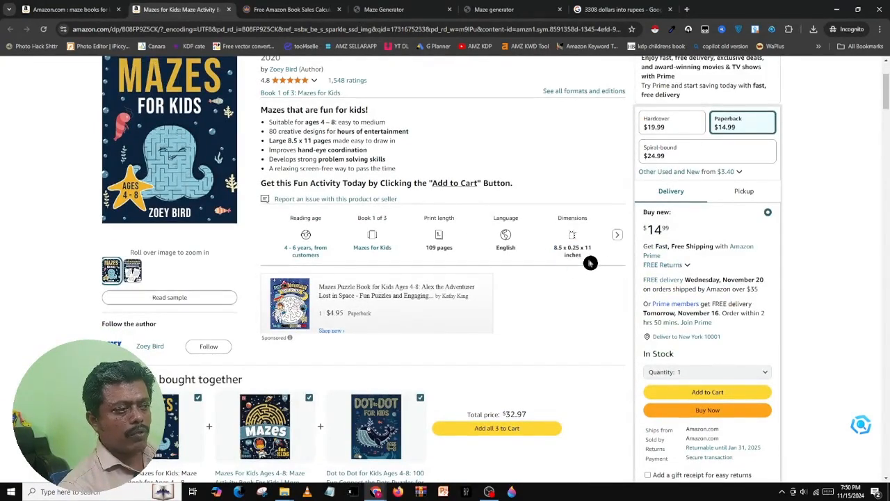
{"action": "scroll", "coordinate": [559, 282], "scroll_direction": "up", "scroll_amount": 2}
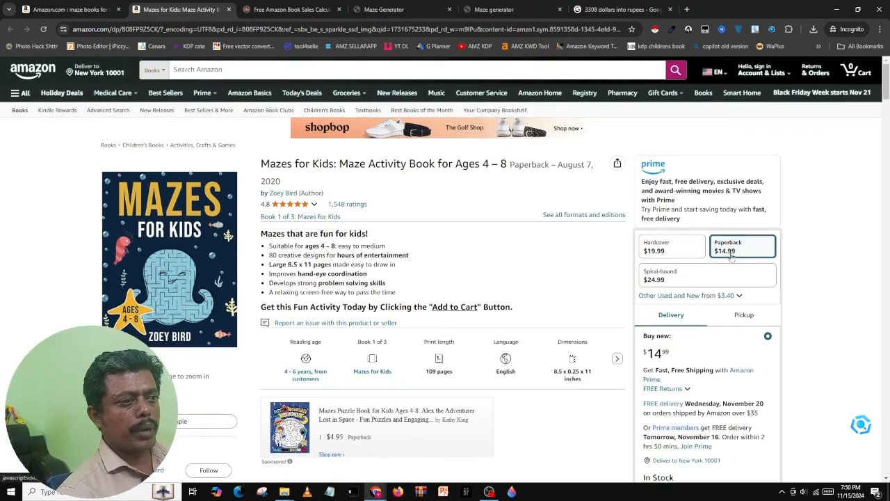
Review the book's estimated monthly earnings in the Kindlepreneur sales calculator and their conversion into rupees on Google
{"action": "left_click", "coordinate": [287, 10]}
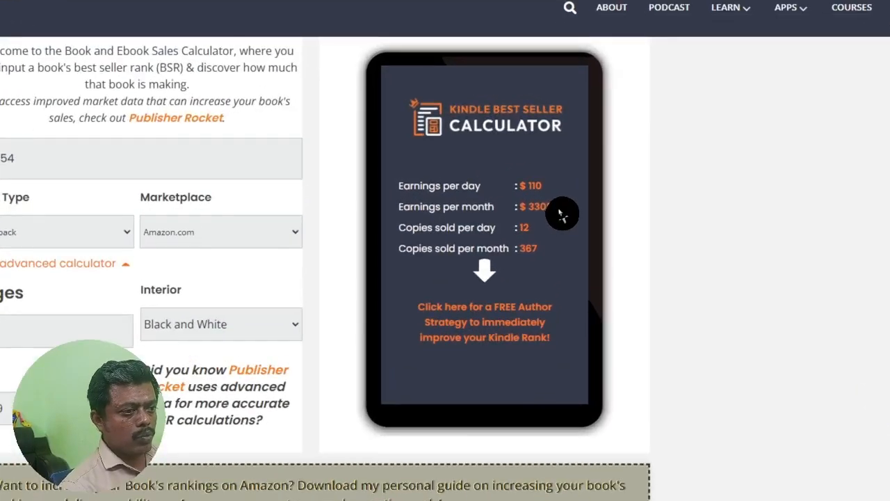
{"action": "left_click_drag", "start_coordinate": [557, 211], "coordinate": [532, 210]}
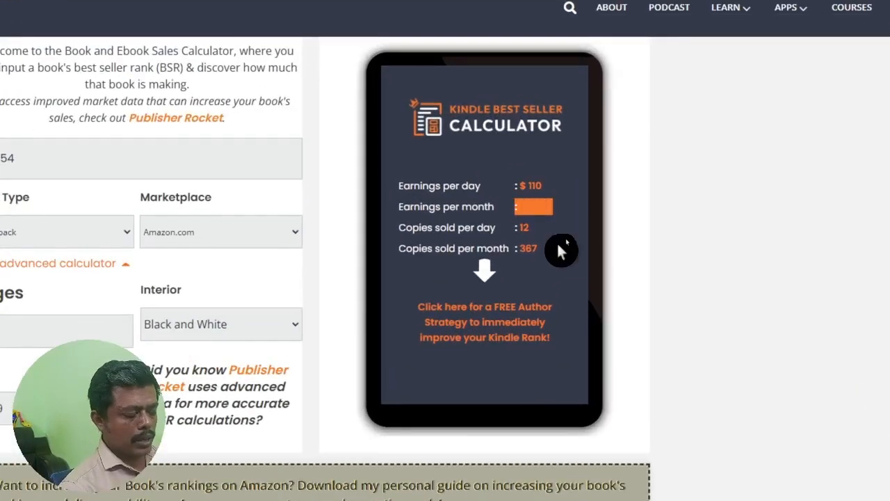
{"action": "left_click", "coordinate": [569, 270]}
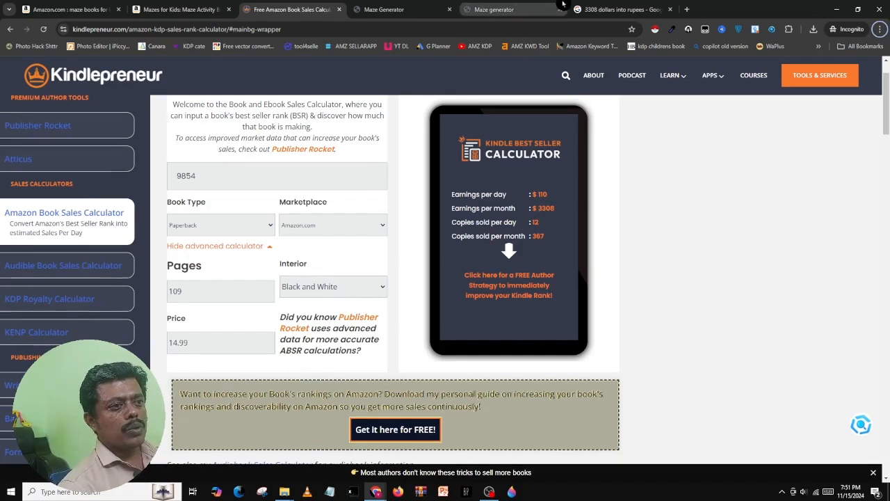
{"action": "left_click", "coordinate": [600, 10]}
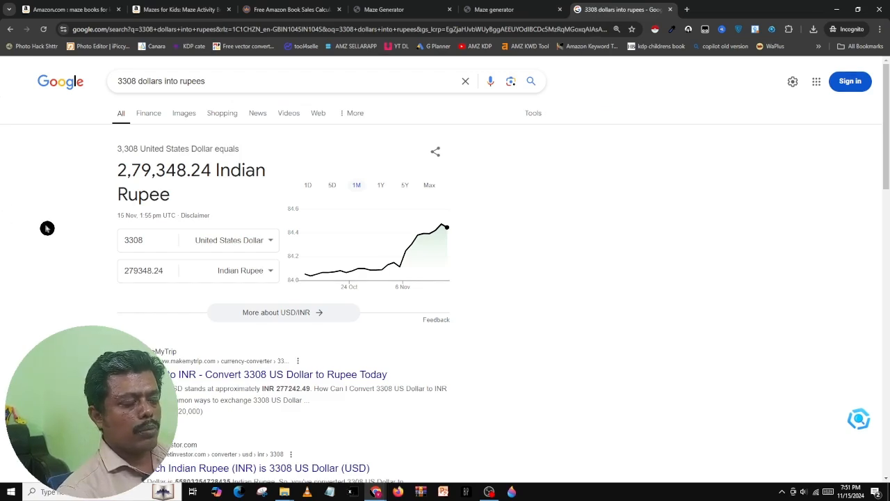
Switch to Canva to view the "Mazes for Kids" cover and the untitled 8.5 x 11 in design, and return to the Google conversion
{"action": "key", "text": "alt+Tab"}
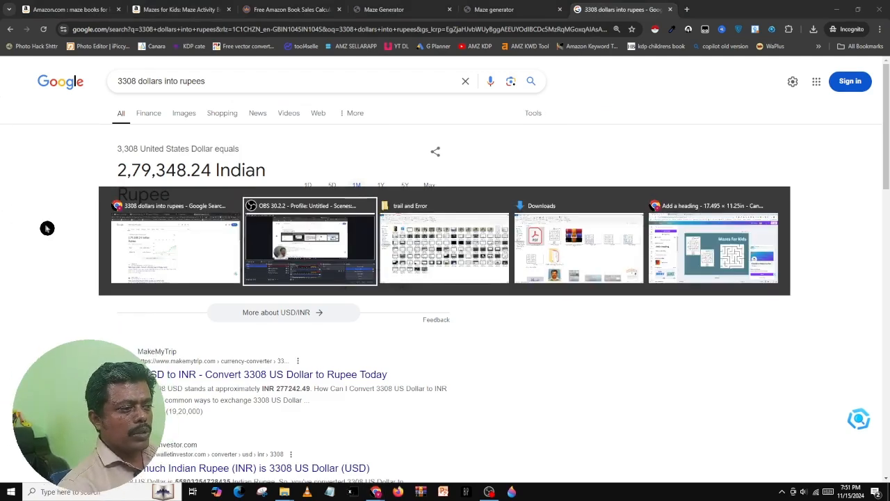
{"action": "key", "text": "alt+Tab"}
{"action": "key", "text": "alt+Tab"}
{"action": "key", "text": "alt+Tab"}
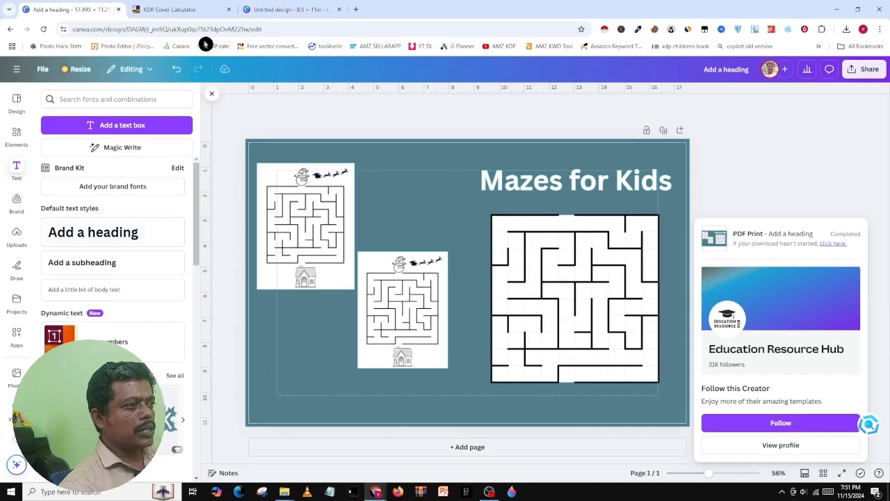
{"action": "left_click", "coordinate": [295, 4]}
{"action": "key", "text": "alt+Tab"}
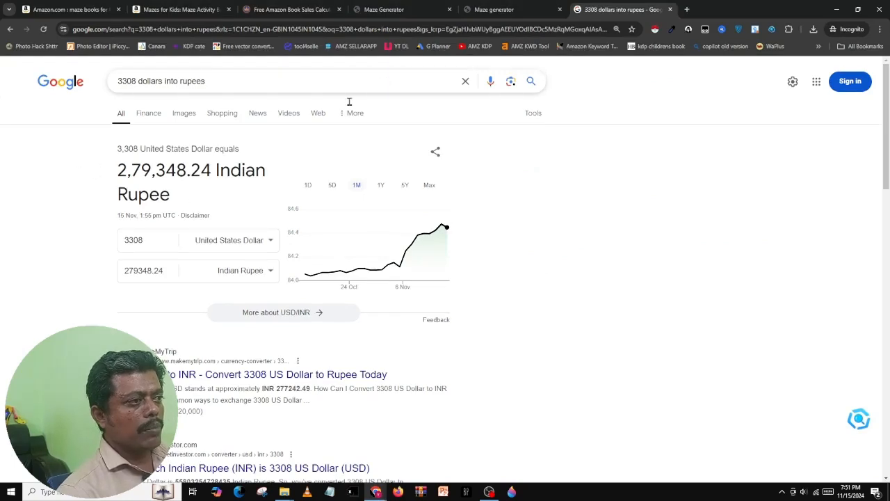
Open the codebox.net Maze Generator, start and stop playing the current maze, and generate a new maze
{"action": "left_click", "coordinate": [439, 7]}
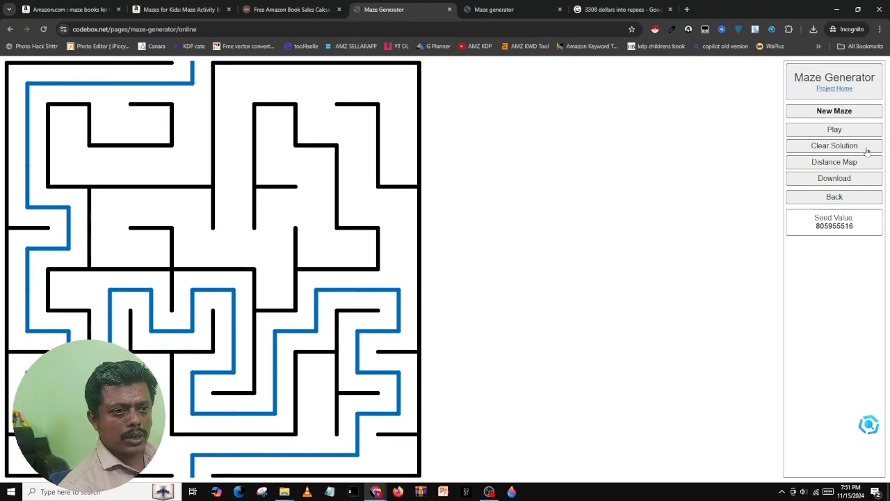
{"action": "left_click", "coordinate": [820, 131]}
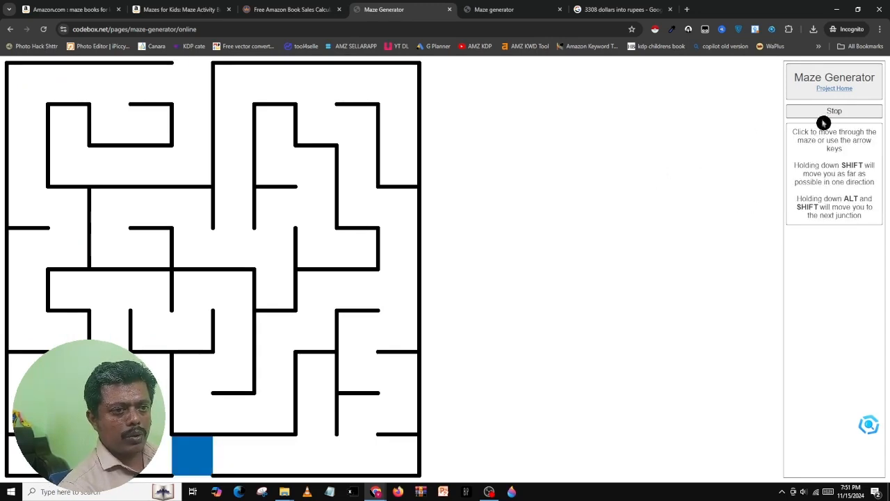
{"action": "left_click", "coordinate": [828, 114]}
{"action": "left_click", "coordinate": [825, 113]}
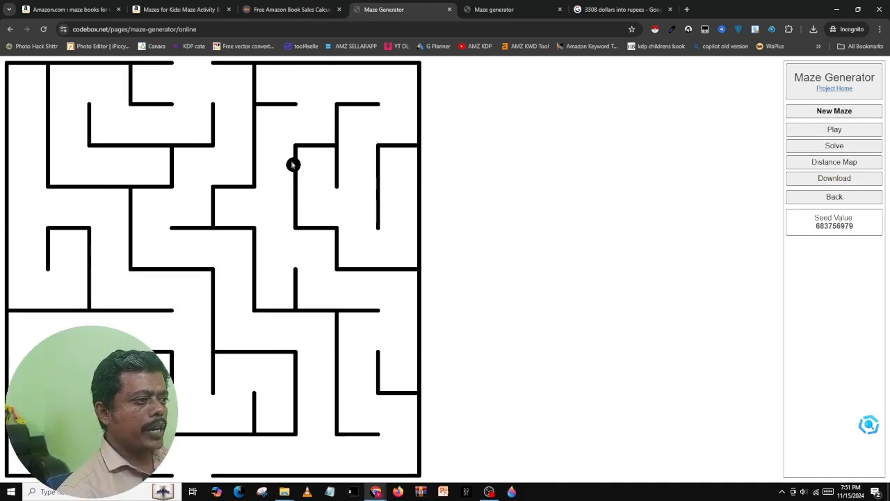
Bring up the generated maze image for saving, look through the existing maze and solution files in Downloads, and cancel the save
{"action": "right_click", "coordinate": [302, 135]}
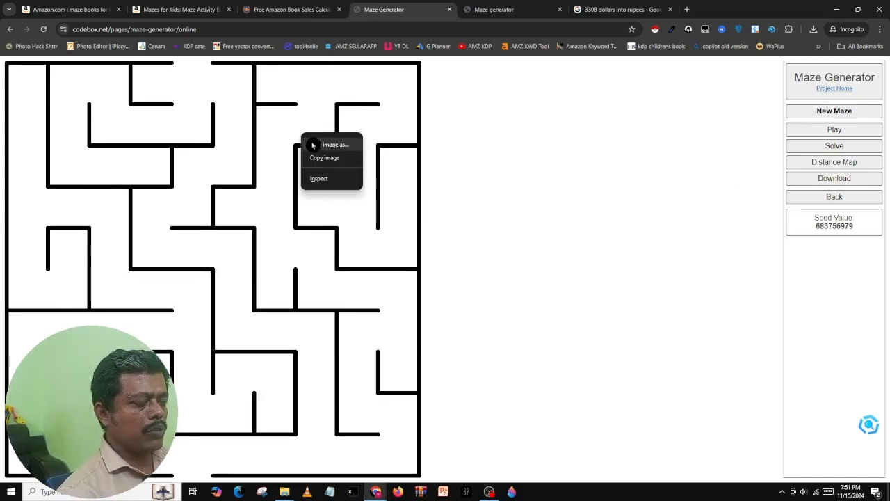
{"action": "left_click", "coordinate": [313, 145]}
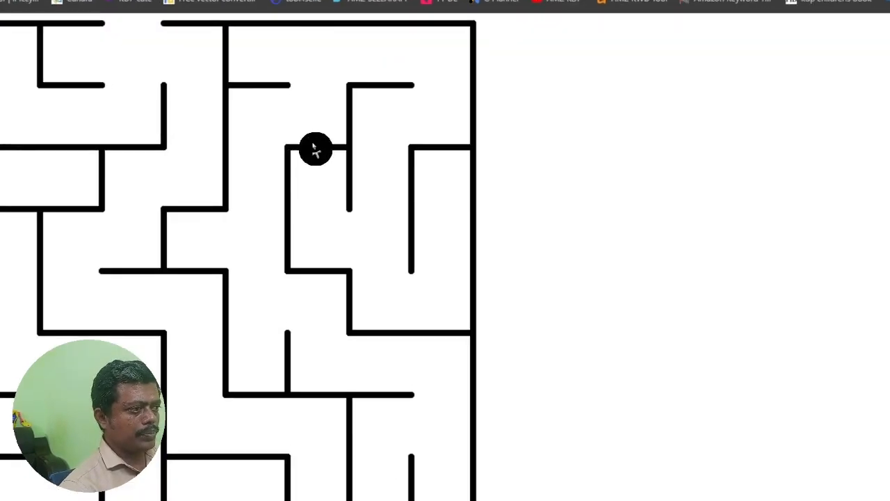
{"action": "right_click", "coordinate": [327, 138]}
{"action": "left_click", "coordinate": [356, 154]}
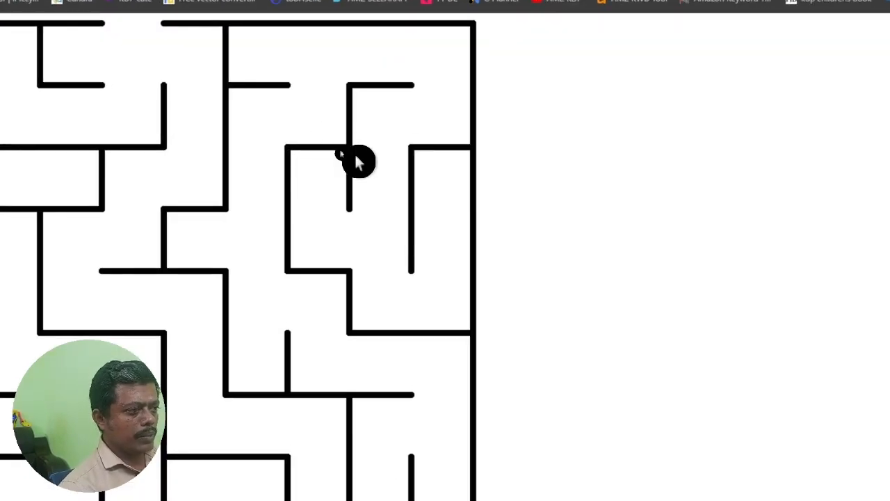
{"action": "scroll", "coordinate": [420, 160], "scroll_direction": "up", "scroll_amount": 2}
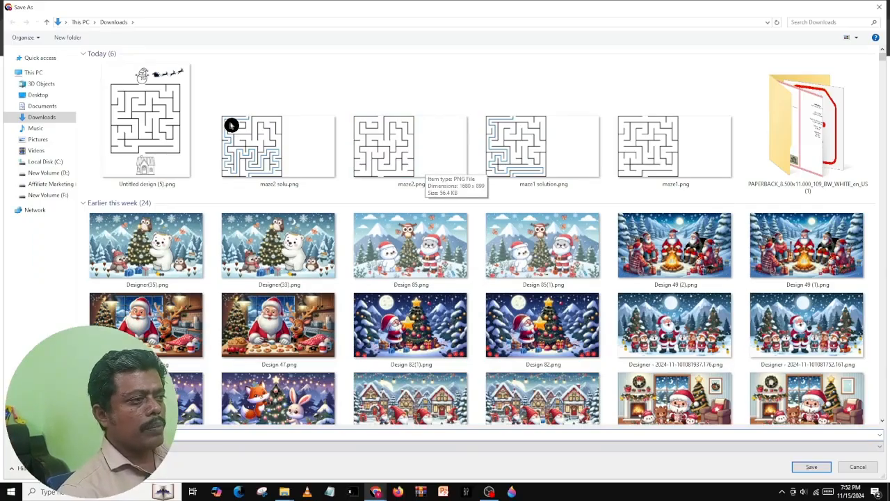
{"action": "left_click", "coordinate": [699, 143]}
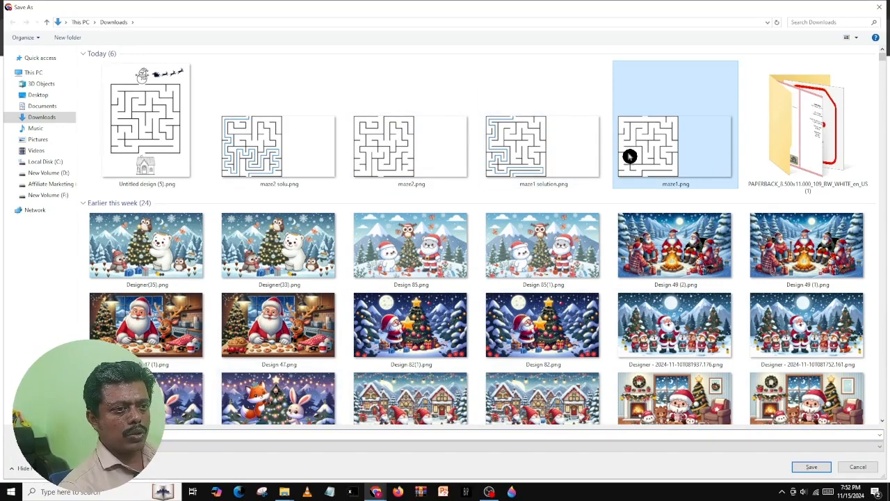
{"action": "left_click", "coordinate": [881, 5]}
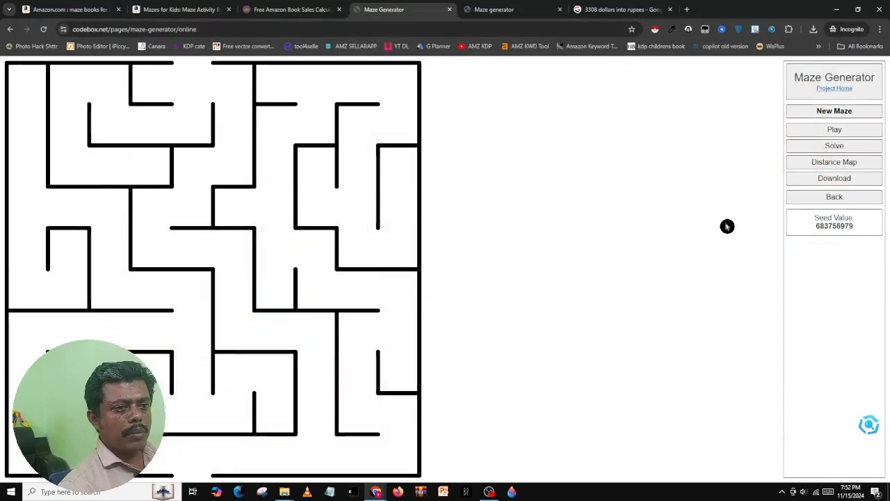
Show the maze's solution and bring up the solved image for saving, checking the Canva maze page in between
{"action": "left_click", "coordinate": [823, 149]}
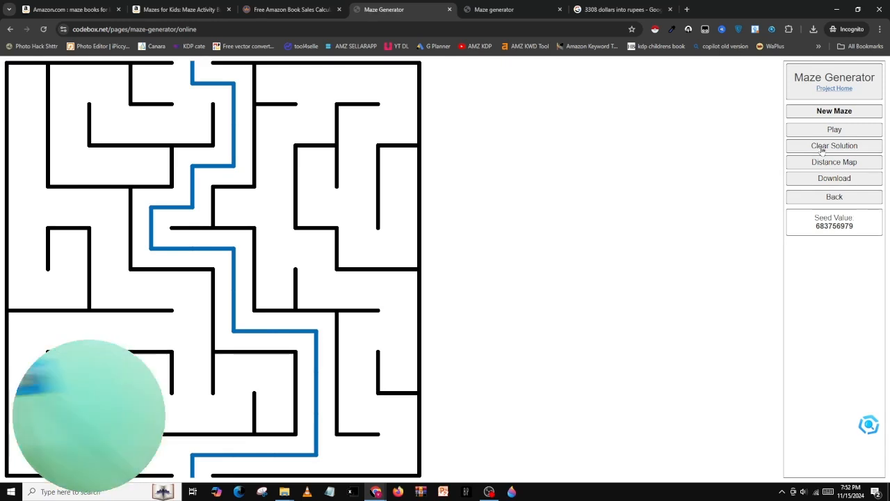
{"action": "key", "text": "alt+Tab"}
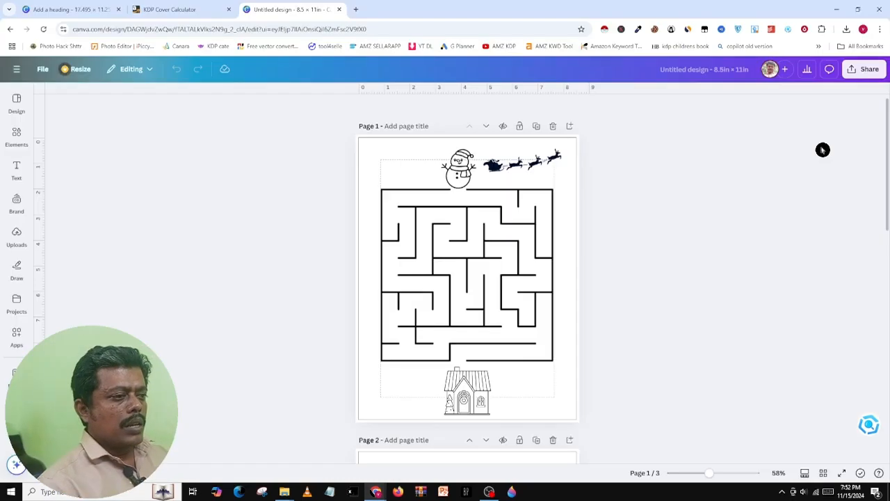
{"action": "key", "text": "alt+Tab"}
{"action": "key", "text": "alt+Tab"}
{"action": "key", "text": "alt+Tab"}
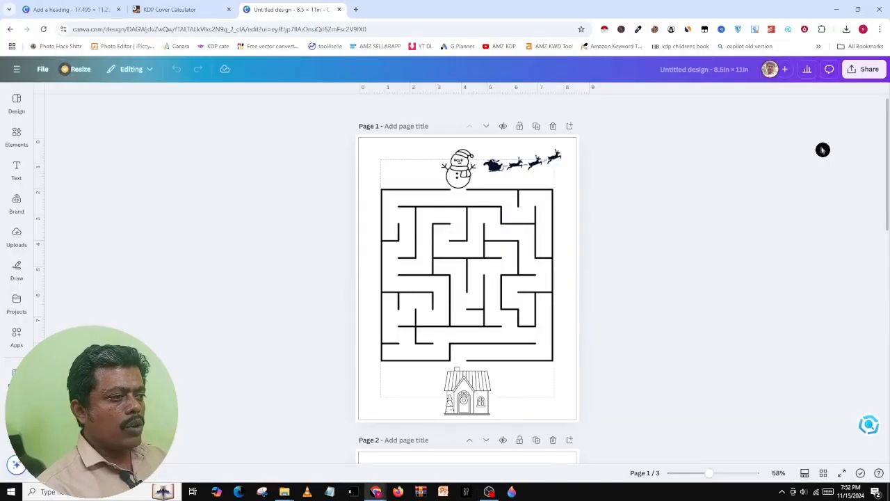
{"action": "key", "text": "alt+Tab"}
{"action": "key", "text": "alt+Tab"}
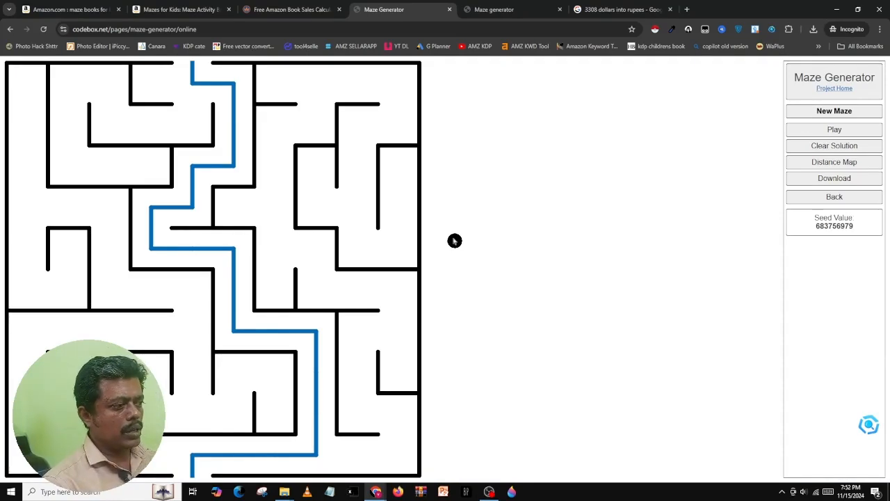
{"action": "right_click", "coordinate": [301, 204]}
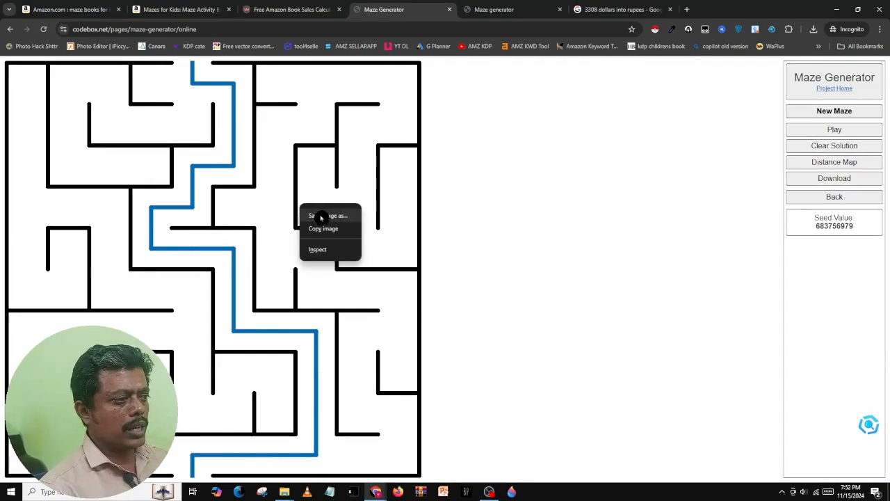
{"action": "left_click", "coordinate": [322, 217]}
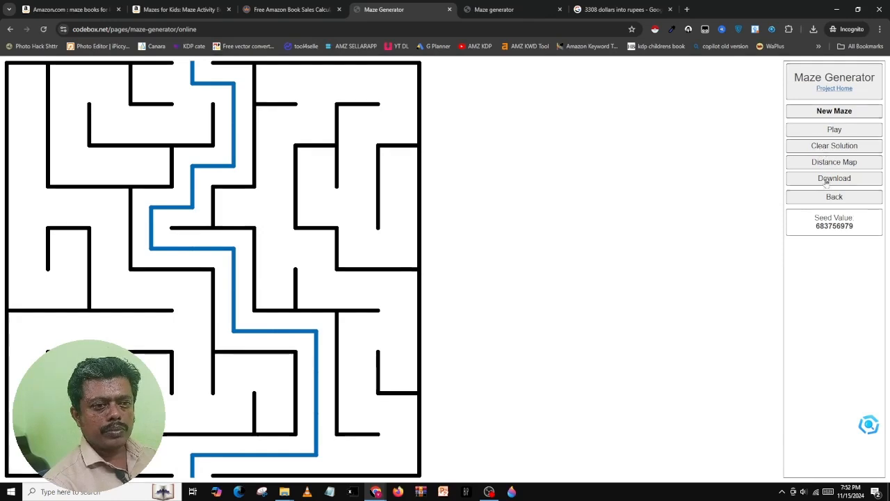
Generate another maze, bring up its image for saving but cancel, and show its solution
{"action": "left_click", "coordinate": [832, 115]}
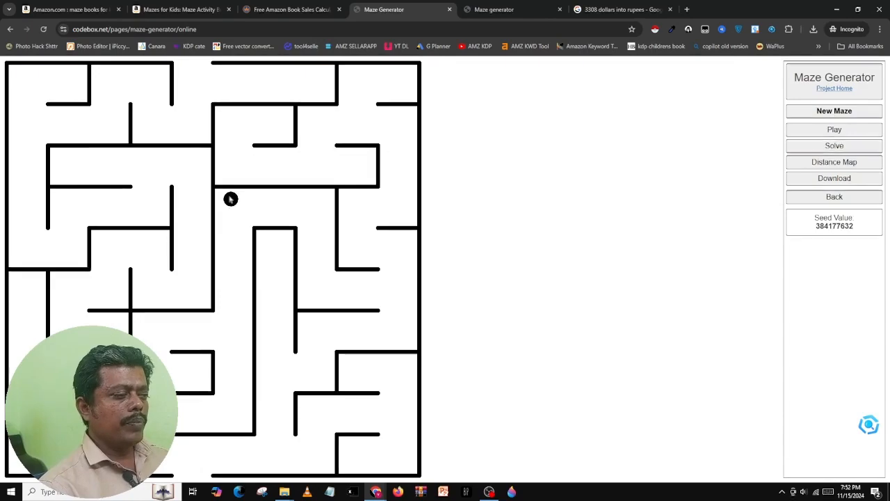
{"action": "right_click", "coordinate": [205, 180]}
{"action": "left_click", "coordinate": [219, 189]}
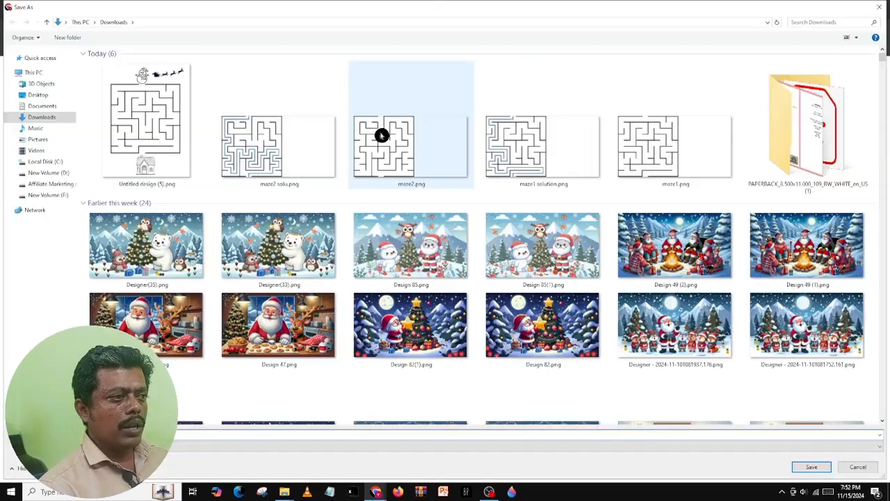
{"action": "left_click", "coordinate": [875, 6]}
{"action": "left_click", "coordinate": [821, 148]}
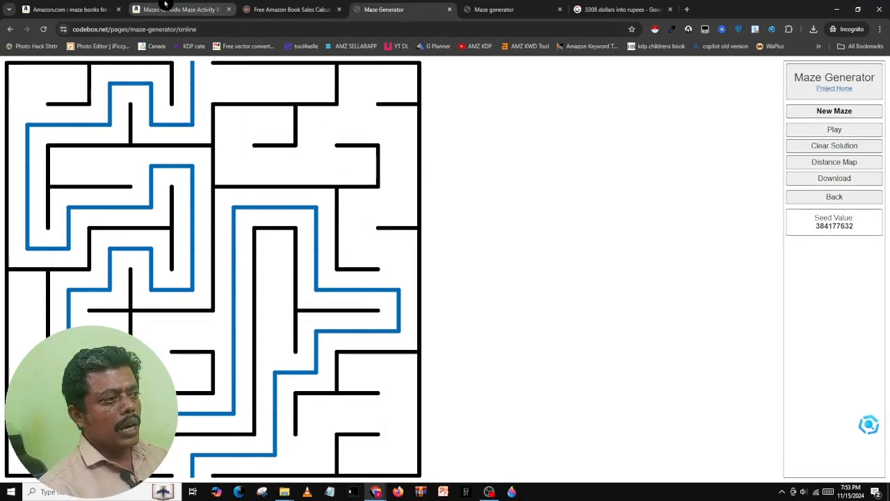
Switch to Canva and delete the snowman, the Santa sleigh and the house from page 1, keeping only the maze
{"action": "key", "text": "alt+Tab"}
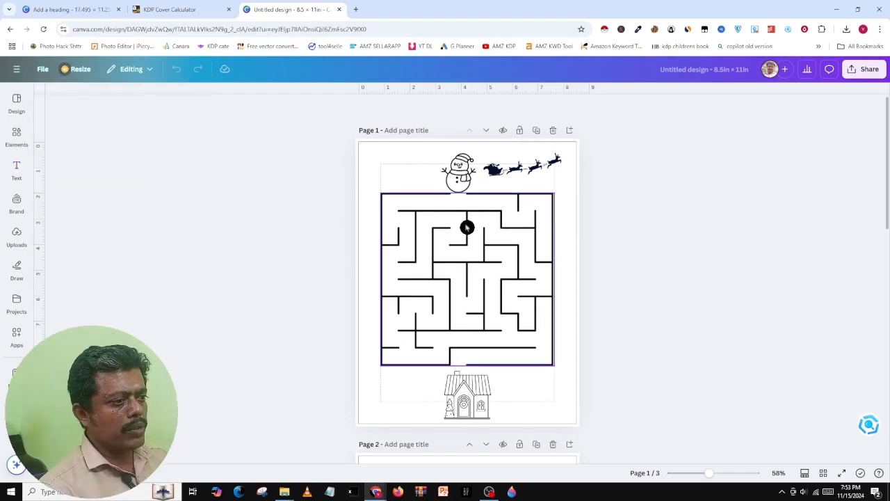
{"action": "left_click", "coordinate": [451, 174]}
{"action": "key", "text": "Delete"}
{"action": "left_click", "coordinate": [490, 176]}
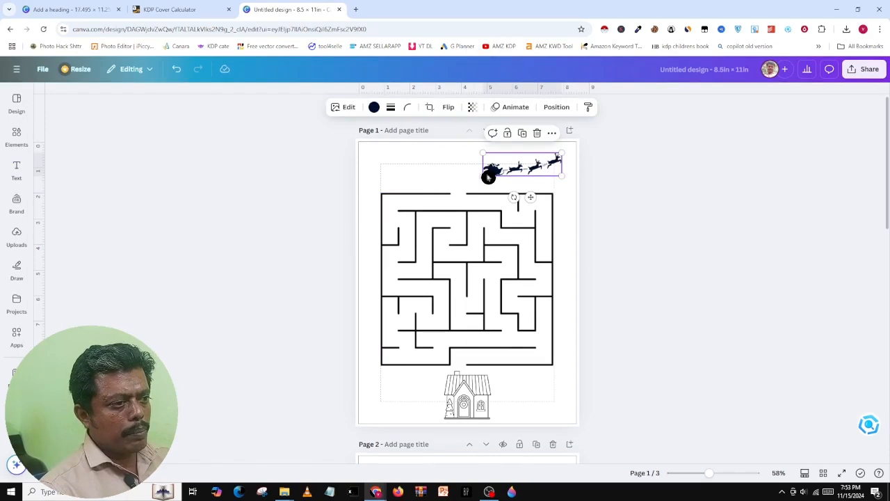
{"action": "key", "text": "Delete"}
{"action": "left_click", "coordinate": [469, 394]}
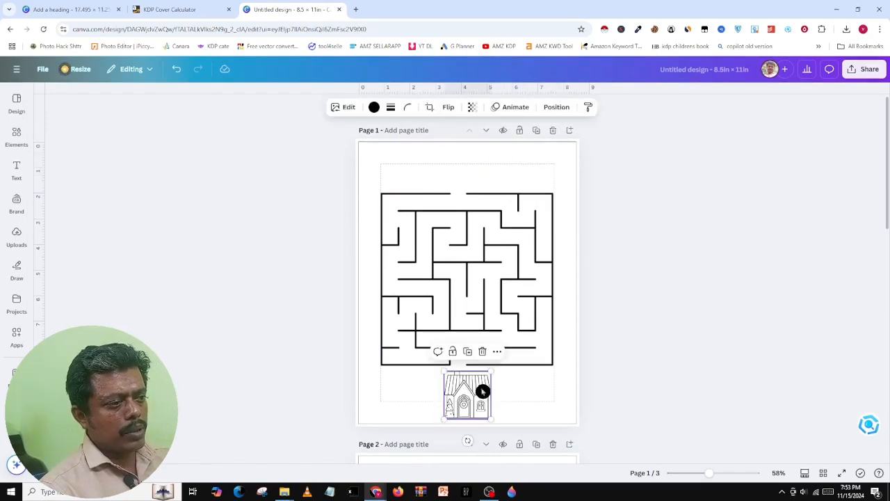
{"action": "key", "text": "Delete"}
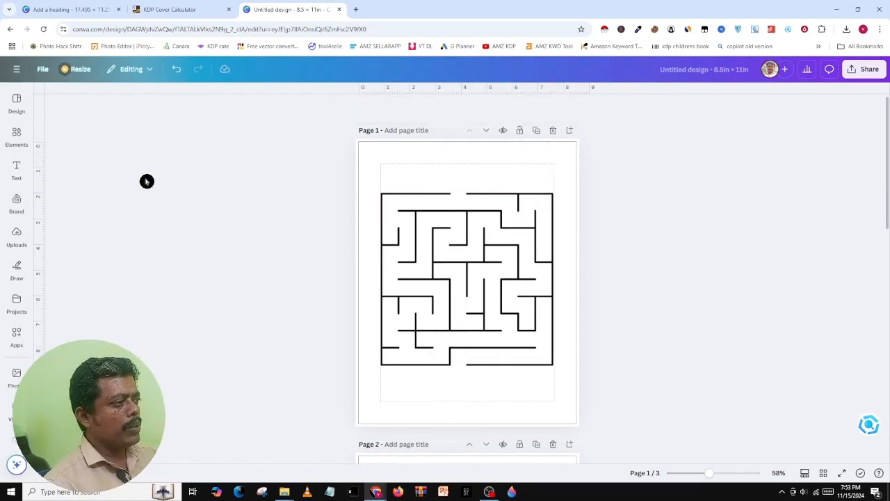
Search the elements for "christmas", filter the results by black, and show all matching graphics
{"action": "left_click", "coordinate": [17, 136]}
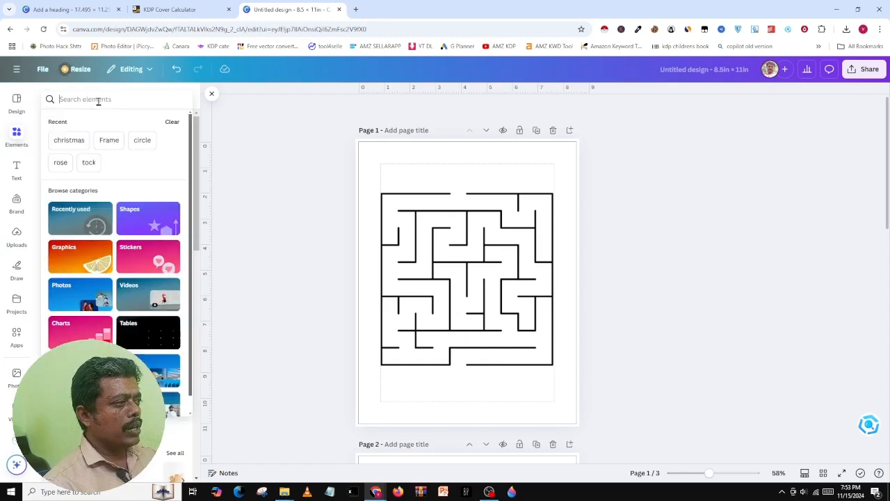
{"action": "left_click", "coordinate": [69, 140]}
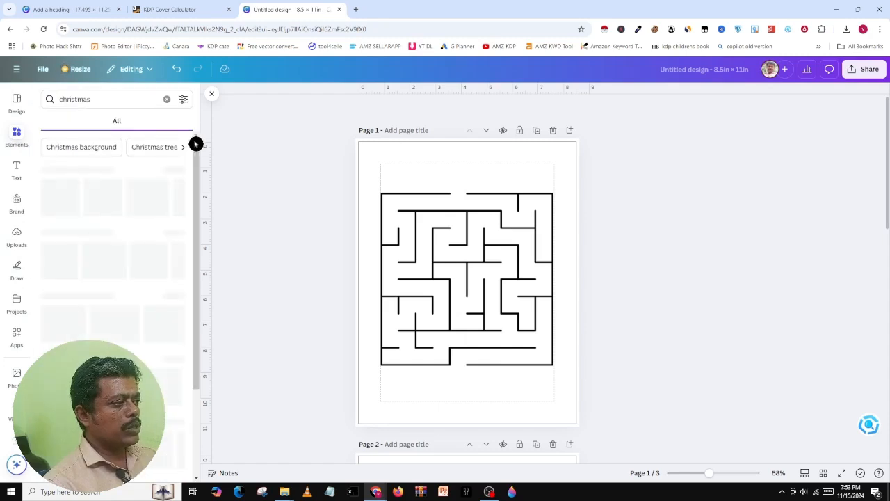
{"action": "left_click", "coordinate": [183, 98]}
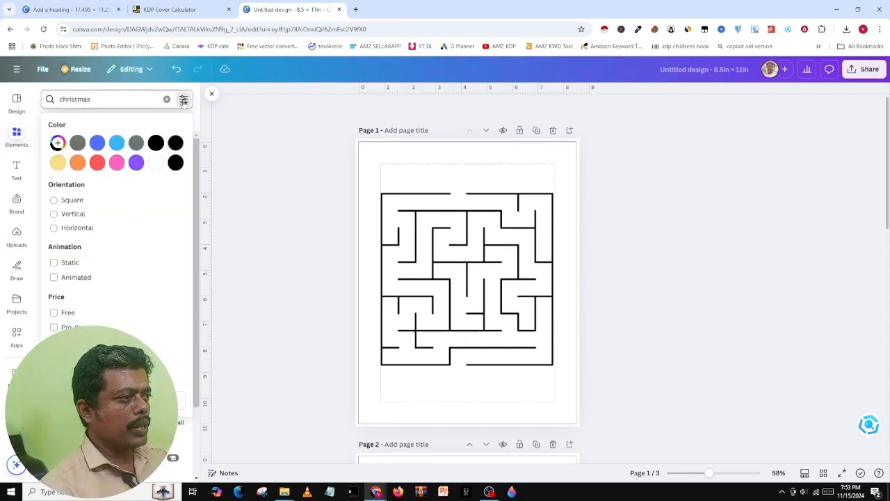
{"action": "left_click", "coordinate": [176, 163]}
{"action": "left_click", "coordinate": [231, 161]}
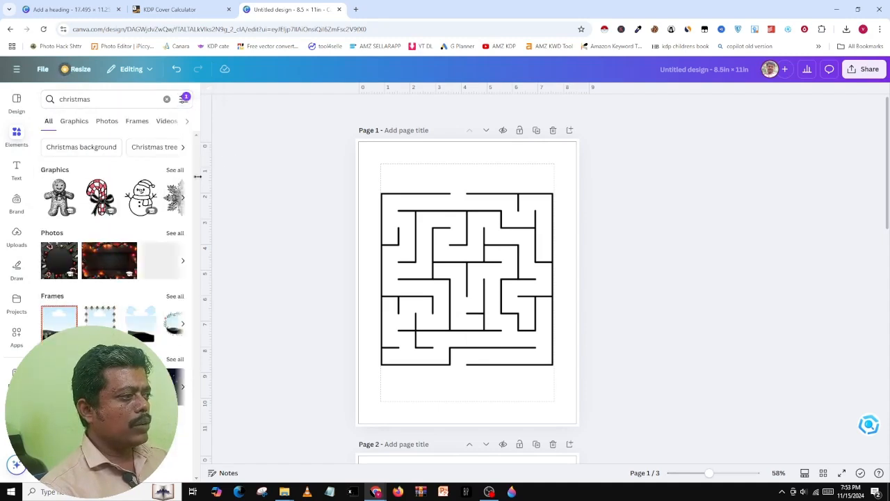
{"action": "left_click", "coordinate": [175, 170]}
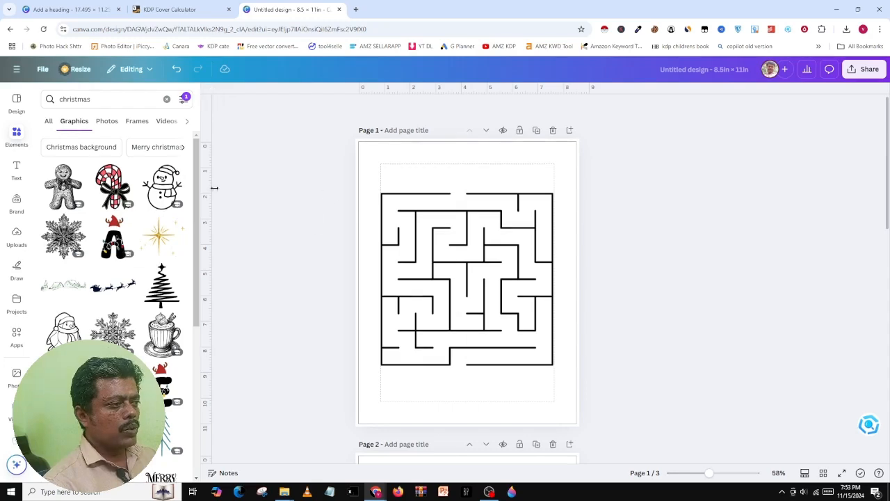
Add the line-art snowman with a Santa hat and place it just above the maze's upper opening on page 1
{"action": "left_click", "coordinate": [182, 187]}
{"action": "left_click_drag", "start_coordinate": [477, 301], "coordinate": [460, 178]}
{"action": "left_click", "coordinate": [640, 256]}
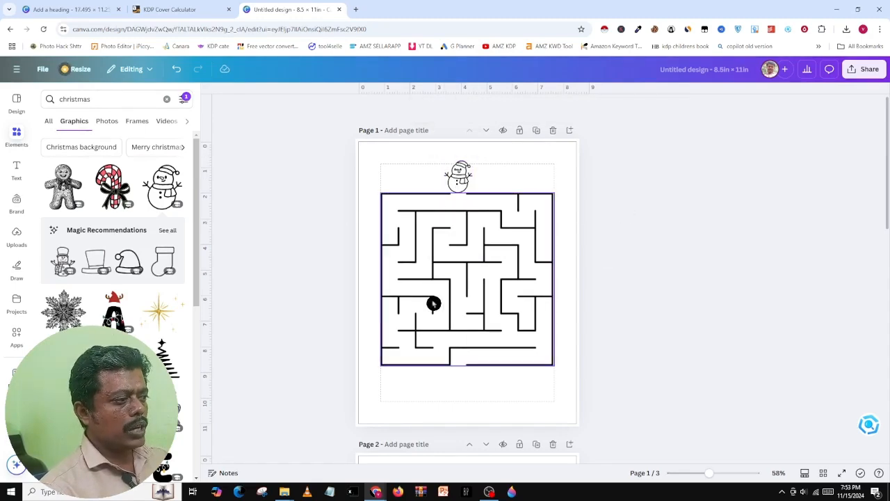
Add the line-art house from the snowman's Magic Recommendations and place it, slightly enlarged, below the maze near its lower opening
{"action": "left_click", "coordinate": [167, 230]}
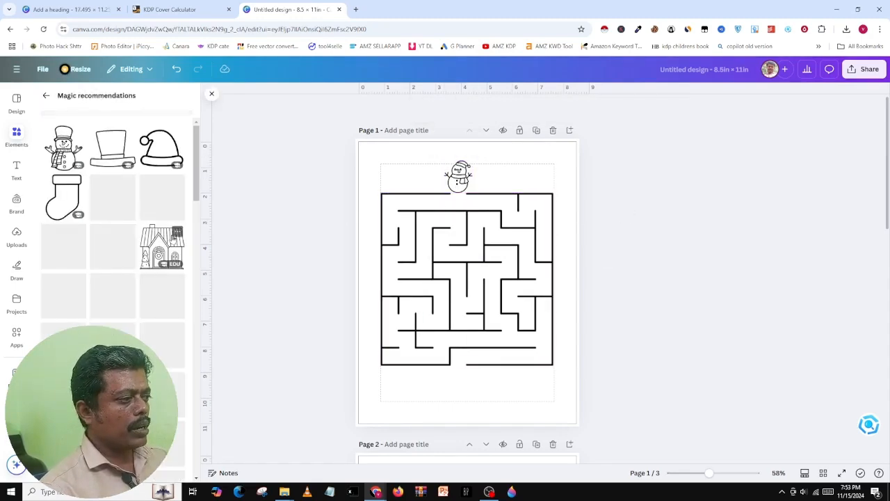
{"action": "left_click", "coordinate": [162, 246]}
{"action": "left_click_drag", "start_coordinate": [454, 280], "coordinate": [489, 387]}
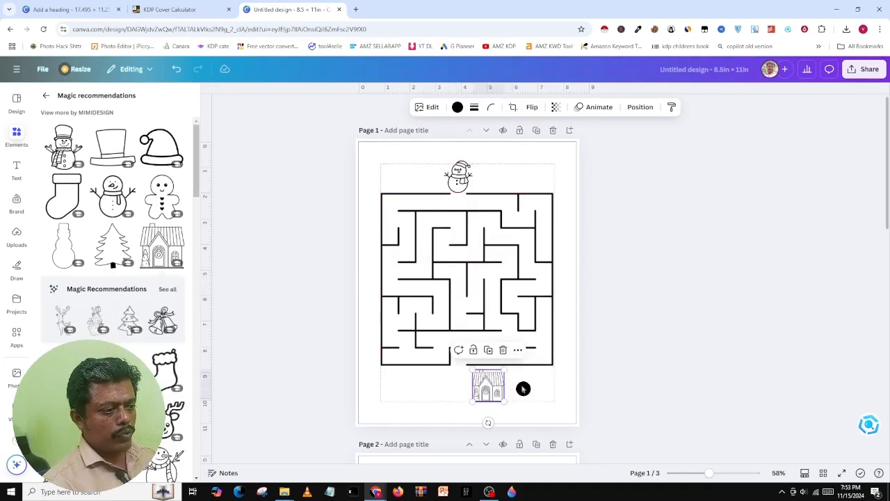
{"action": "left_click_drag", "start_coordinate": [472, 370], "coordinate": [468, 365]}
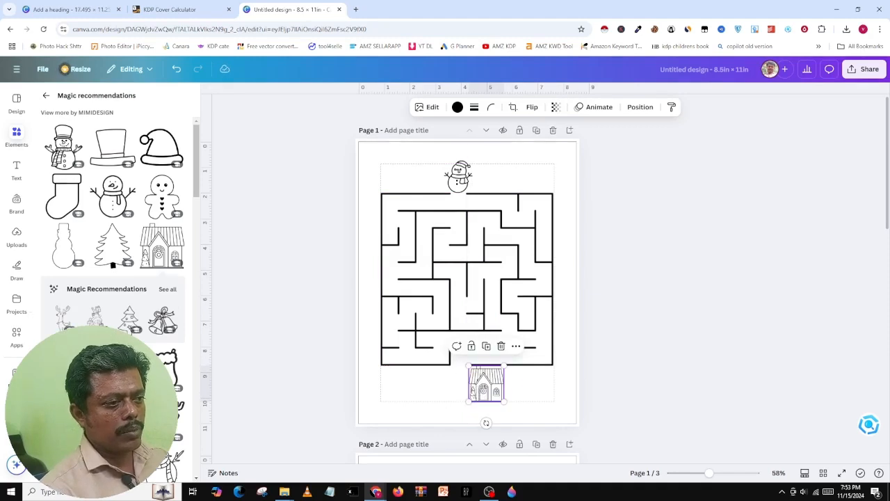
{"action": "left_click_drag", "start_coordinate": [503, 402], "coordinate": [489, 393]}
{"action": "left_click", "coordinate": [666, 333]}
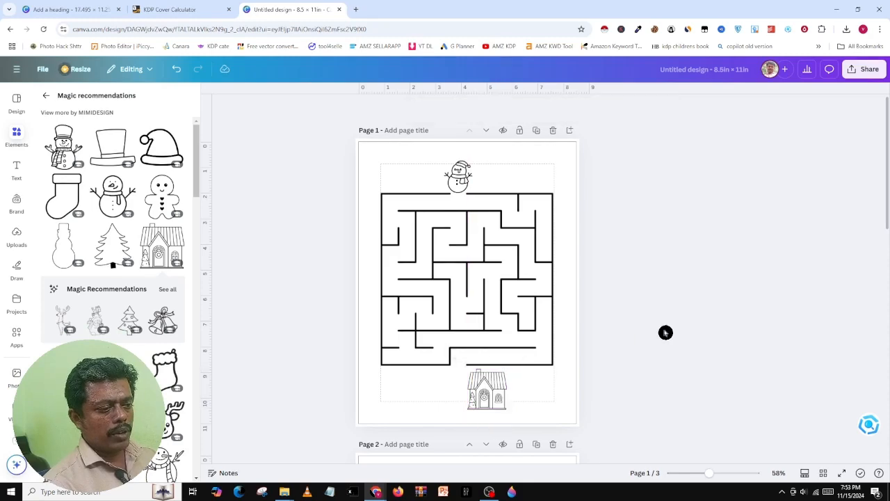
On page 3, slightly shrink the lower solution maze and the penguin beside its entrance
{"action": "scroll", "coordinate": [637, 339], "scroll_direction": "down", "scroll_amount": 2}
{"action": "scroll", "coordinate": [637, 338], "scroll_direction": "up", "scroll_amount": 2}
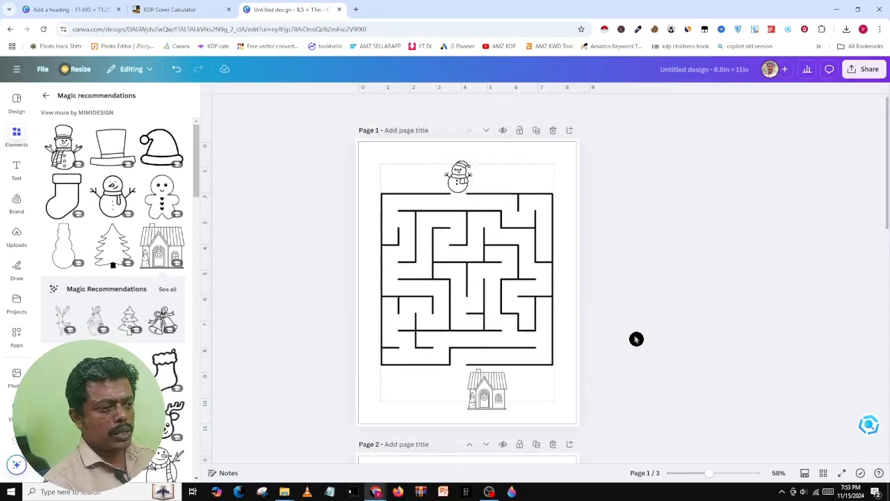
{"action": "scroll", "coordinate": [636, 338], "scroll_direction": "down", "scroll_amount": 6}
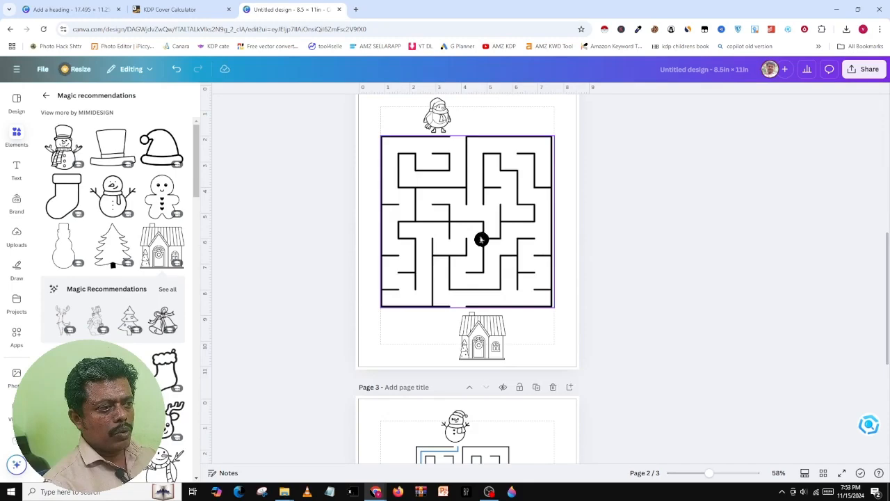
{"action": "scroll", "coordinate": [487, 248], "scroll_direction": "up", "scroll_amount": 1}
{"action": "scroll", "coordinate": [485, 248], "scroll_direction": "down", "scroll_amount": 4}
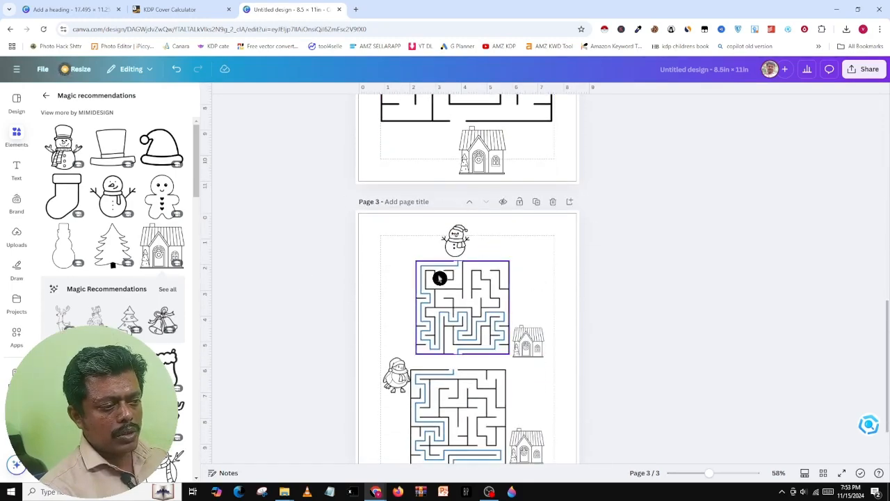
{"action": "scroll", "coordinate": [538, 312], "scroll_direction": "down", "scroll_amount": 1}
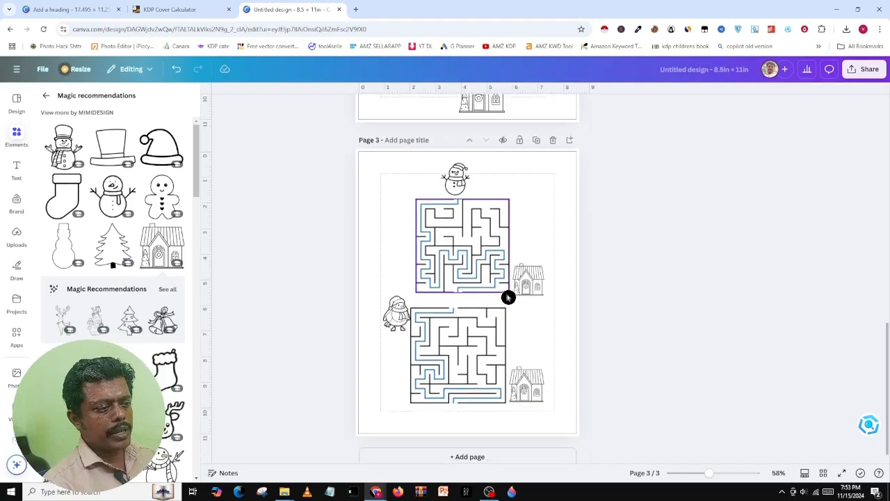
{"action": "left_click", "coordinate": [449, 347]}
{"action": "mouse_move", "coordinate": [411, 308]}
{"action": "left_mouse_down"}
{"action": "mouse_move", "coordinate": [416, 313]}
{"action": "mouse_move", "coordinate": [389, 329]}
{"action": "mouse_move", "coordinate": [400, 315]}
{"action": "left_mouse_up"}
{"action": "left_click", "coordinate": [402, 312]}
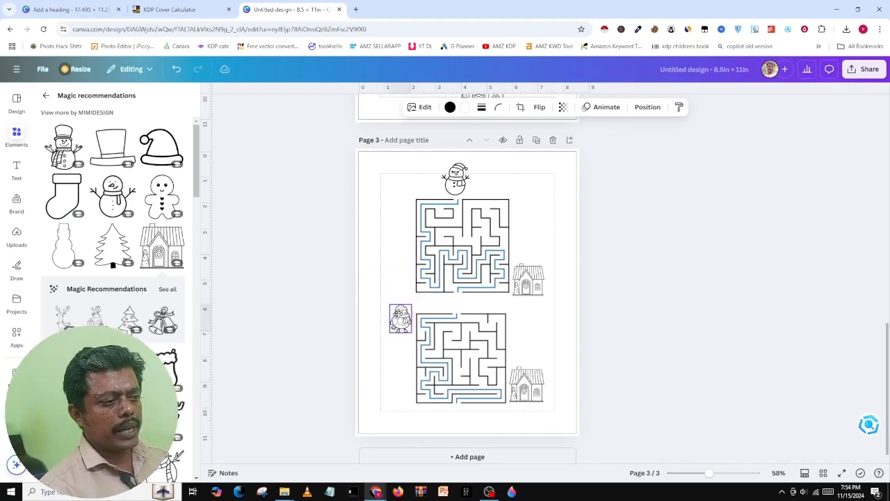
{"action": "scroll", "coordinate": [527, 326], "scroll_direction": "up", "scroll_amount": 5}
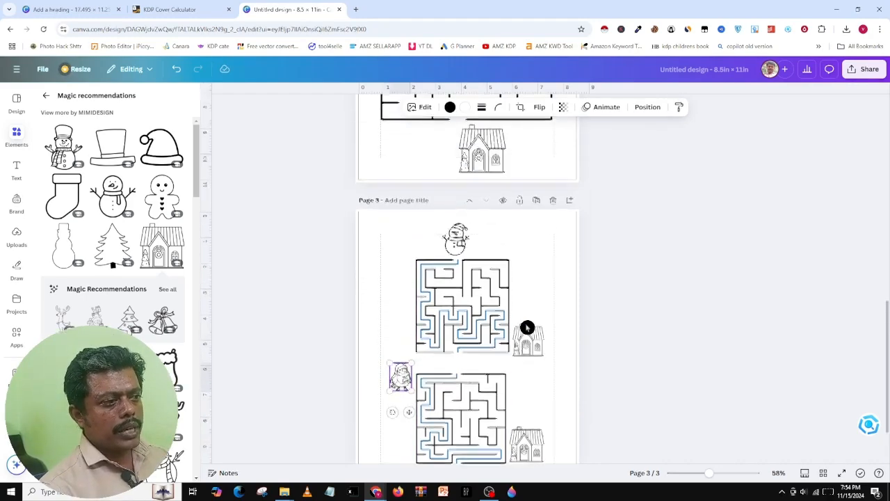
Review all three pages of the interior design, comparing the two puzzle pages with the solutions on page 3
{"action": "scroll", "coordinate": [527, 327], "scroll_direction": "down", "scroll_amount": 3}
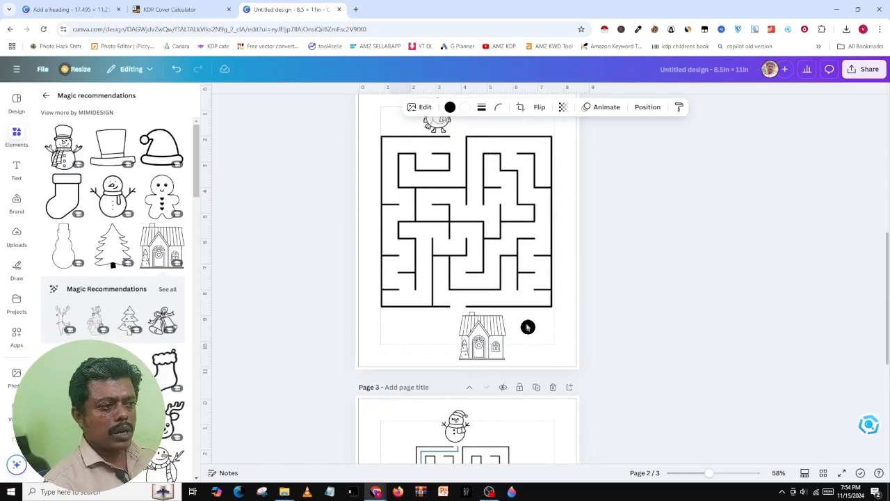
{"action": "scroll", "coordinate": [528, 327], "scroll_direction": "down", "scroll_amount": 4}
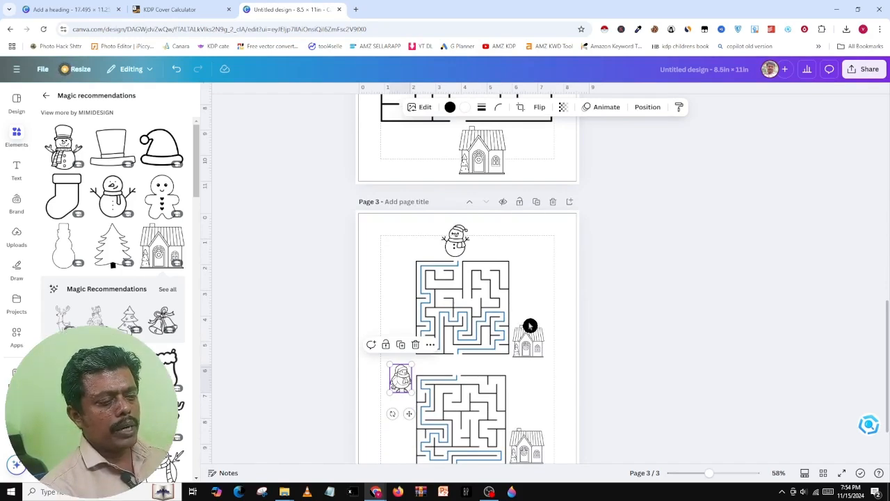
{"action": "scroll", "coordinate": [533, 305], "scroll_direction": "up", "scroll_amount": 7}
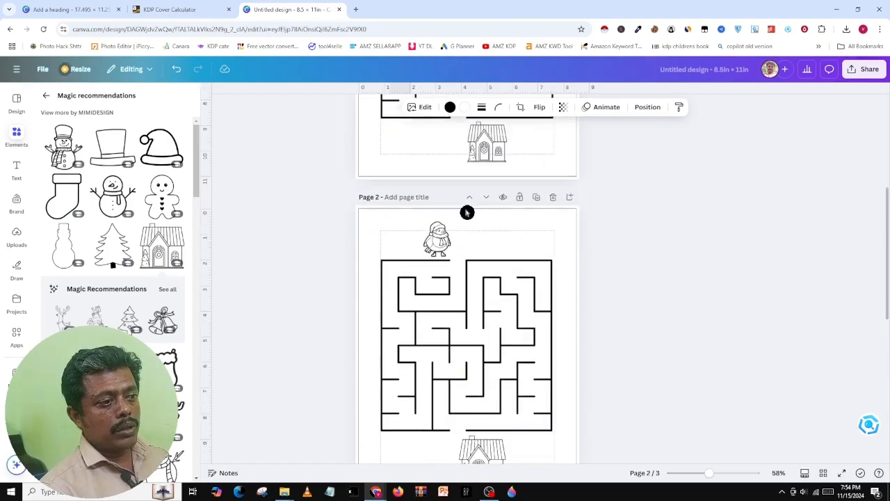
{"action": "scroll", "coordinate": [503, 316], "scroll_direction": "down", "scroll_amount": 7}
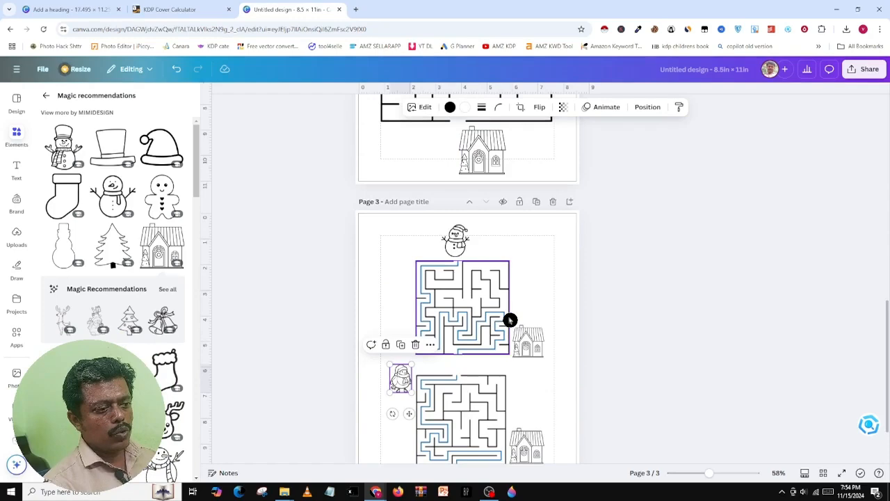
{"action": "scroll", "coordinate": [533, 310], "scroll_direction": "up", "scroll_amount": 15}
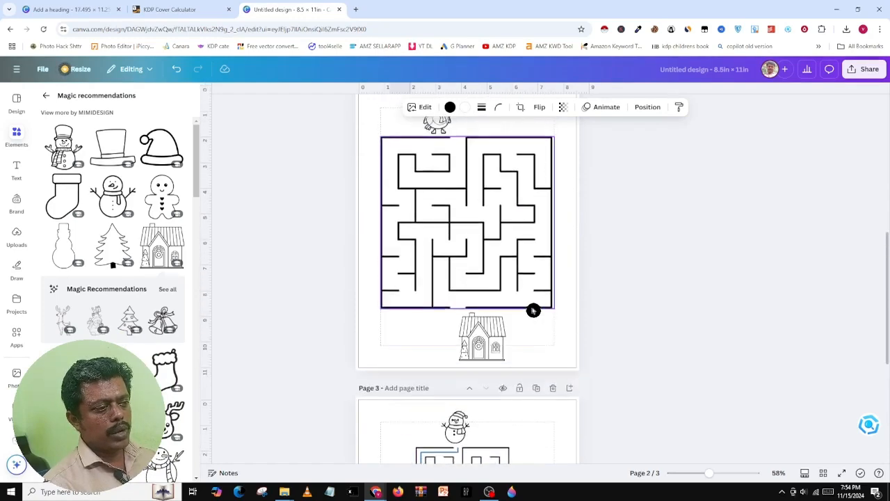
{"action": "left_click", "coordinate": [620, 206]}
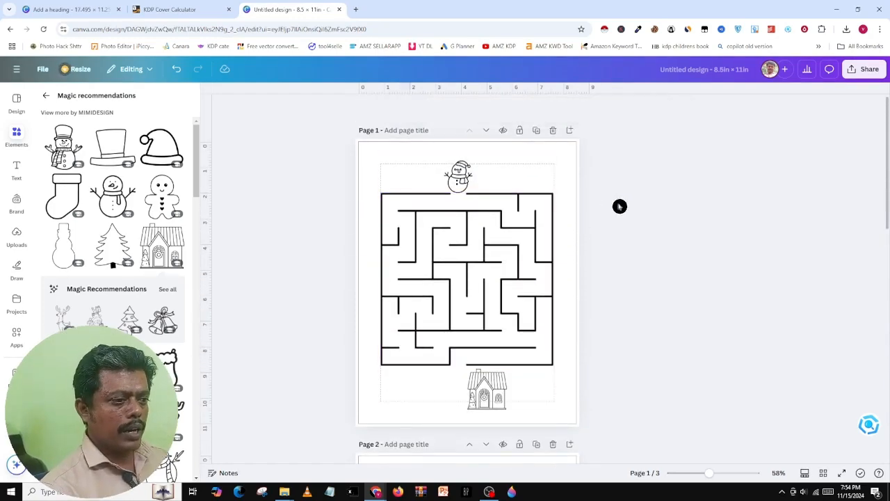
{"action": "scroll", "coordinate": [583, 234], "scroll_direction": "down", "scroll_amount": 15}
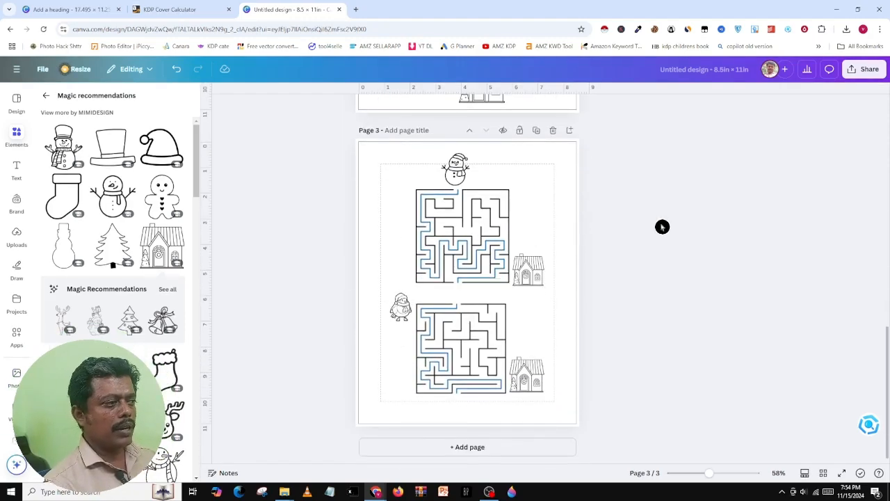
Go to the KDP Cover Calculator, keep the binding type as Paperback, and check the book settings and full cover dimensions
{"action": "left_click", "coordinate": [69, 6]}
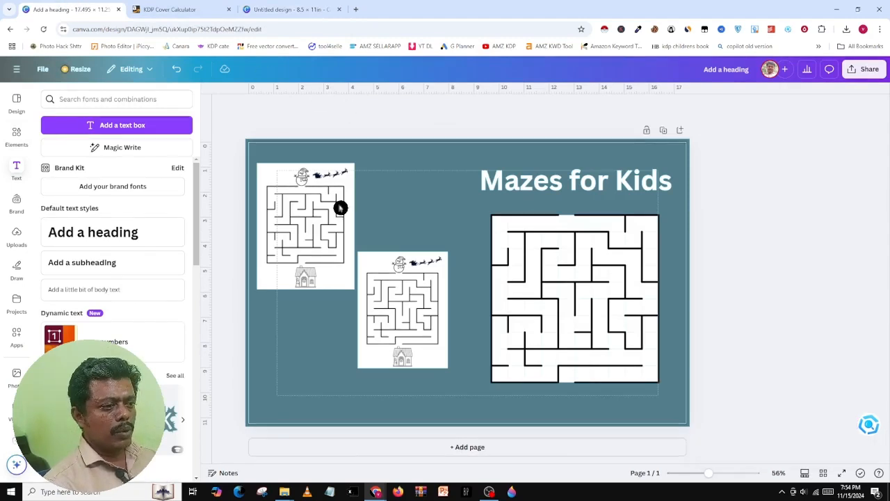
{"action": "left_click", "coordinate": [318, 273]}
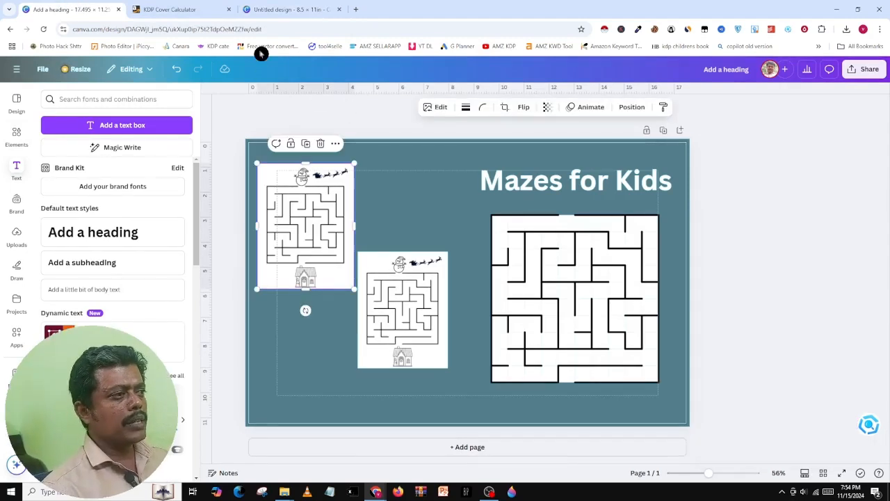
{"action": "left_click", "coordinate": [186, 10]}
{"action": "scroll", "coordinate": [238, 203], "scroll_direction": "up", "scroll_amount": 5}
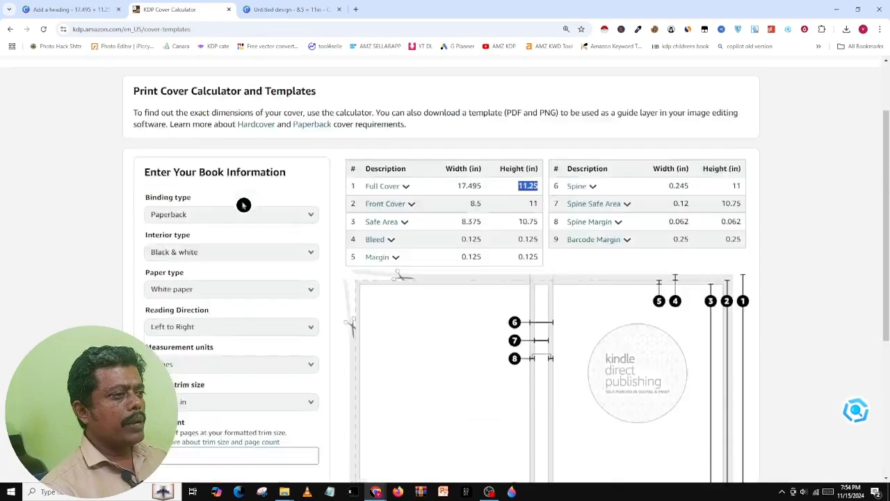
{"action": "scroll", "coordinate": [201, 199], "scroll_direction": "down", "scroll_amount": 2}
{"action": "left_click", "coordinate": [198, 180]}
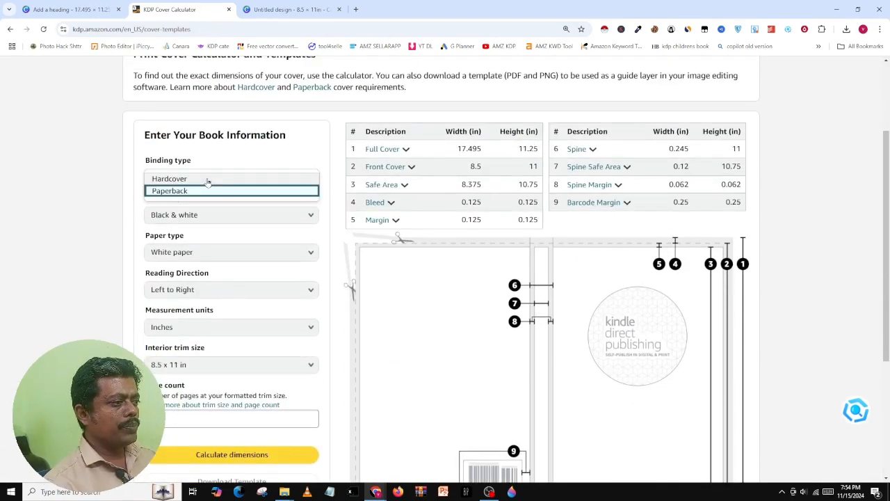
{"action": "left_click", "coordinate": [199, 190]}
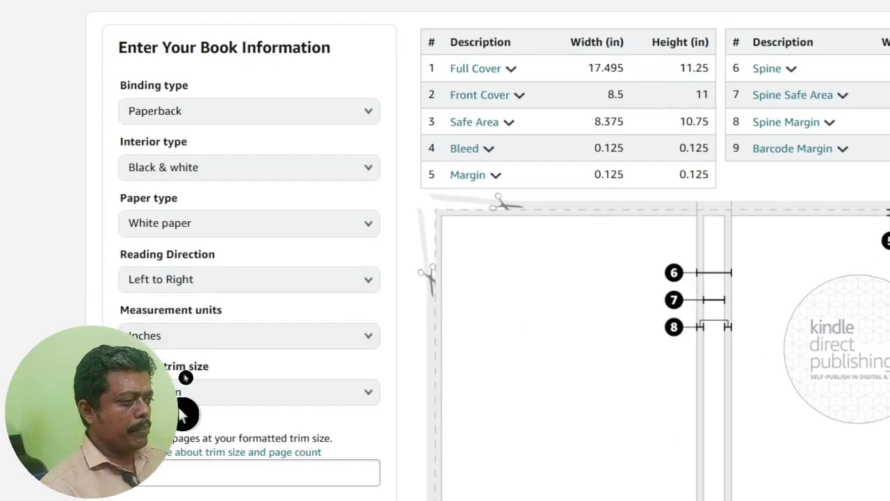
{"action": "scroll", "coordinate": [183, 414], "scroll_direction": "down", "scroll_amount": 1}
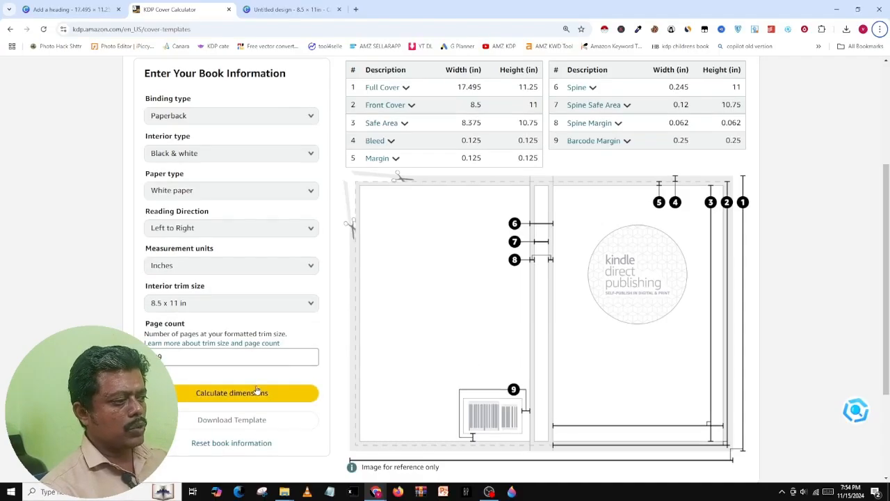
{"action": "left_click", "coordinate": [388, 435]}
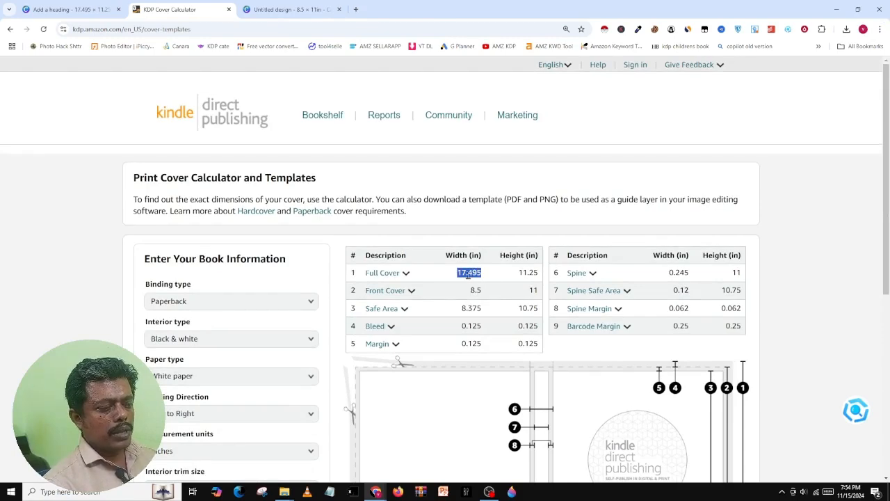
Return to the cover design and look at the color options for its background
{"action": "left_click", "coordinate": [294, 7]}
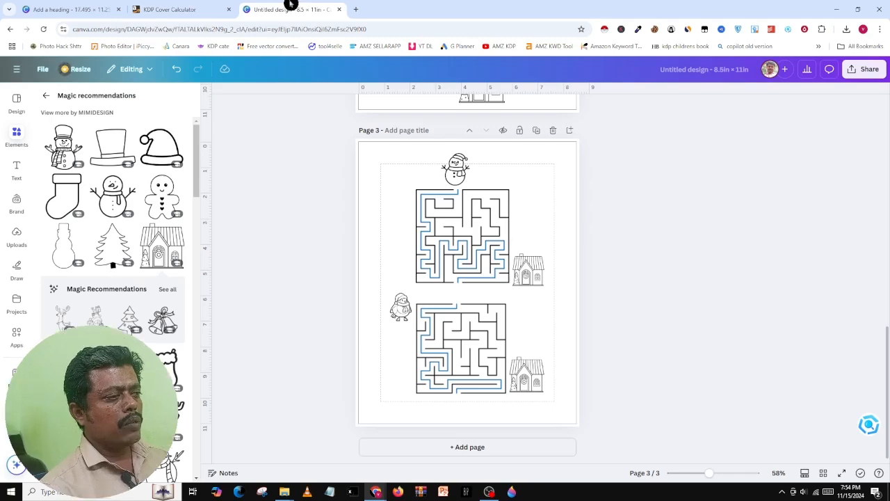
{"action": "left_click", "coordinate": [221, 6]}
{"action": "left_click", "coordinate": [96, 7]}
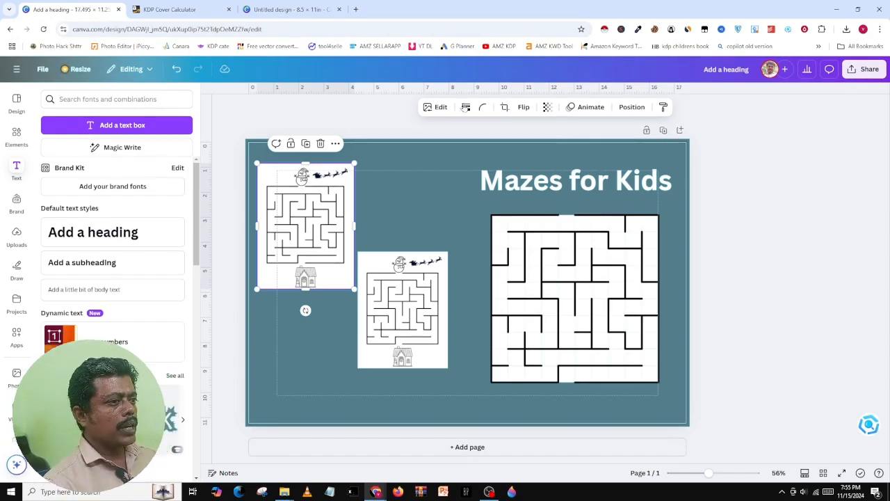
{"action": "left_click", "coordinate": [644, 427]}
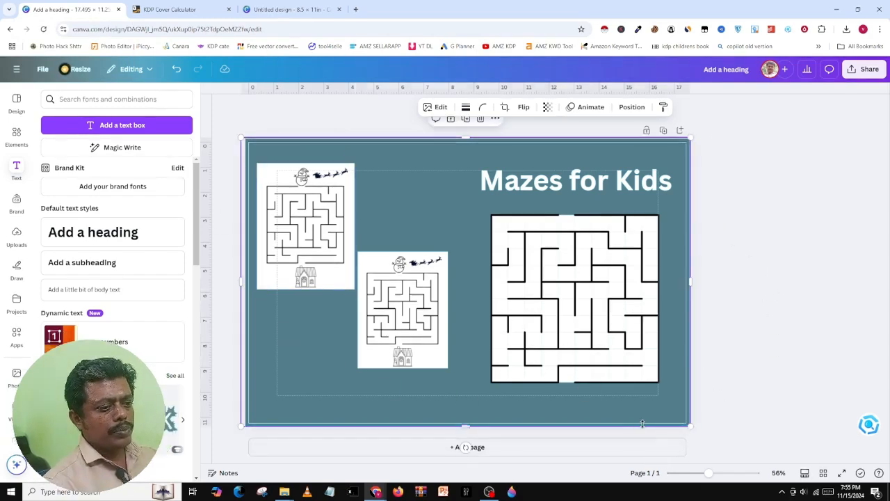
{"action": "left_click", "coordinate": [434, 192]}
{"action": "left_click", "coordinate": [479, 108]}
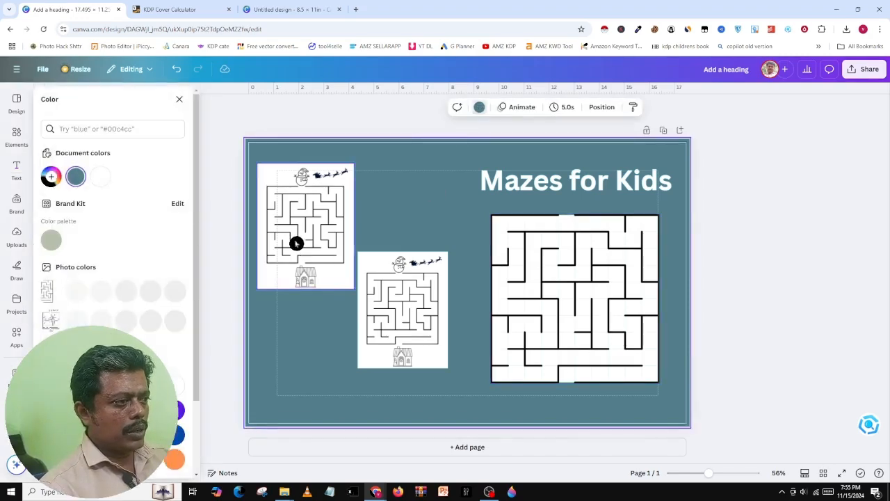
Clear the cover page by deleting both page previews, the large maze, the "Mazes for Kids" title and the teal background
{"action": "left_click", "coordinate": [297, 243]}
{"action": "key", "text": "Delete"}
{"action": "left_click", "coordinate": [429, 338]}
{"action": "key", "text": "Delete"}
{"action": "left_click", "coordinate": [529, 324]}
{"action": "key", "text": "Delete"}
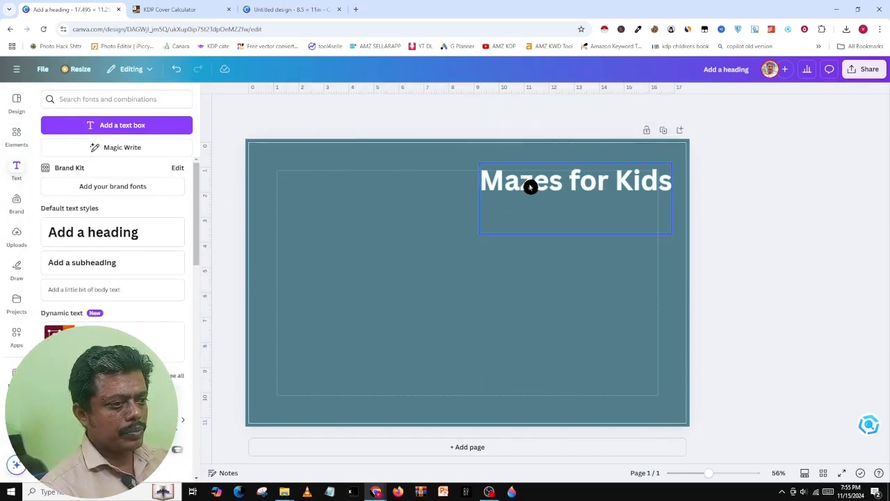
{"action": "left_click", "coordinate": [529, 185]}
{"action": "key", "text": "Delete"}
{"action": "left_click", "coordinate": [479, 280]}
{"action": "key", "text": "Delete"}
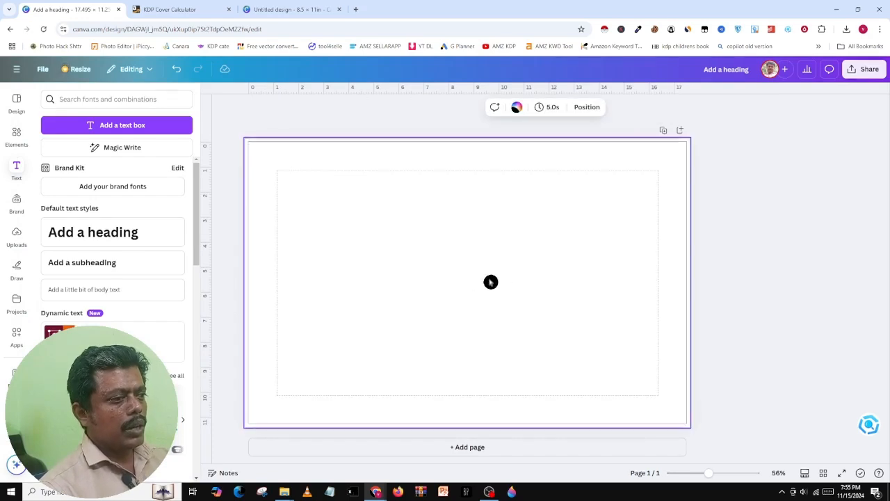
{"action": "left_click", "coordinate": [756, 221]}
{"action": "left_click", "coordinate": [555, 258]}
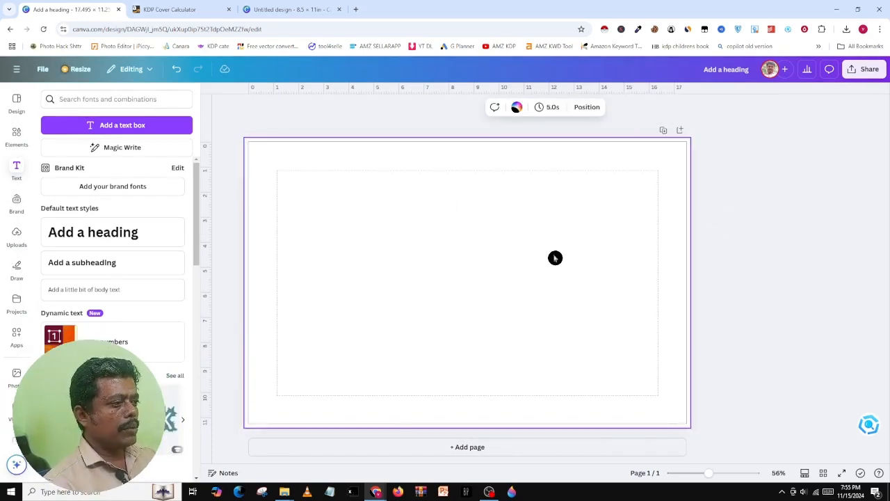
{"action": "left_click", "coordinate": [588, 200]}
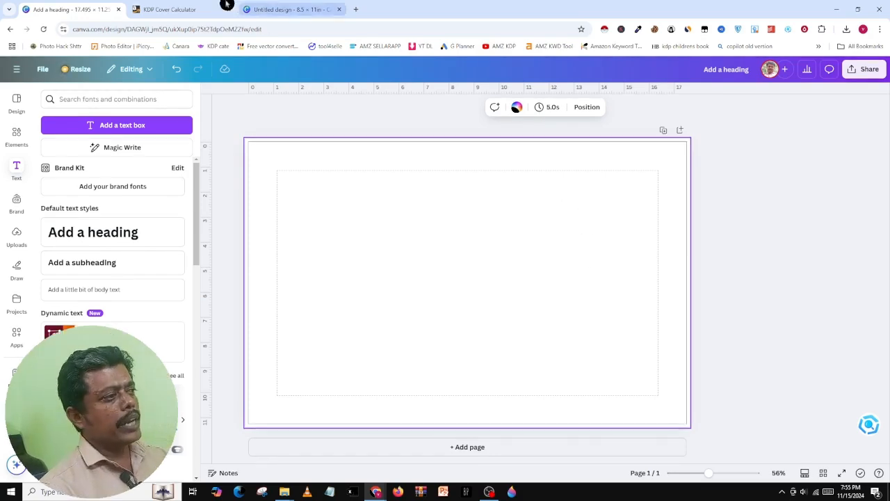
Switch to the KDP Cover Calculator and examine the book details, cover diagram and template download option
{"action": "left_click", "coordinate": [191, 10]}
{"action": "scroll", "coordinate": [84, 211], "scroll_direction": "down", "scroll_amount": 5}
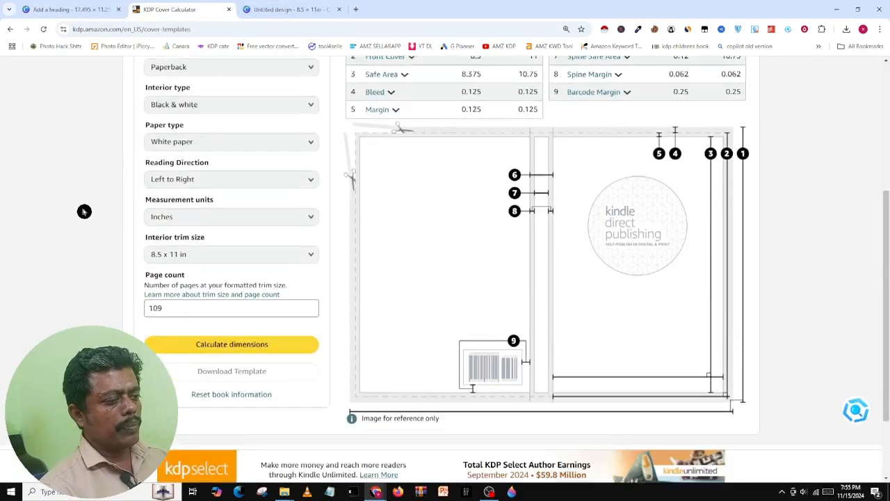
{"action": "scroll", "coordinate": [84, 211], "scroll_direction": "up", "scroll_amount": 2}
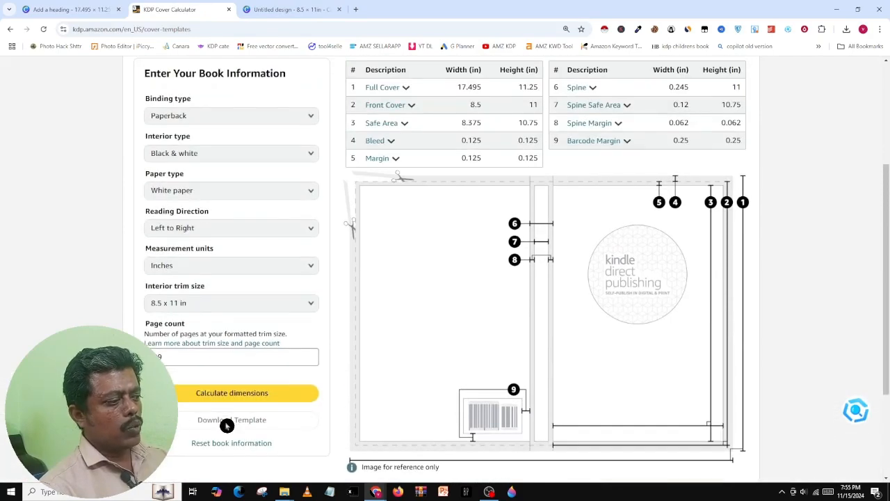
{"action": "scroll", "coordinate": [147, 249], "scroll_direction": "up", "scroll_amount": 3}
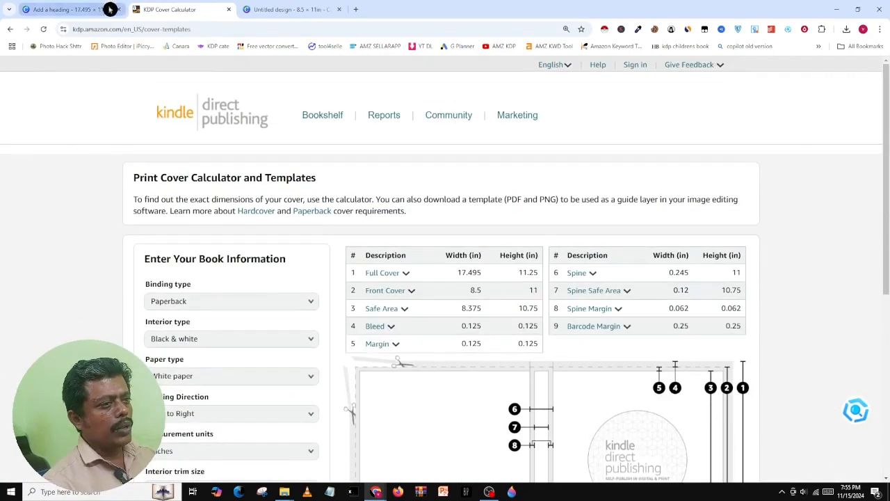
Return to the cover design, insert the uploaded KDP paperback cover template, and enlarge it to fill the whole page
{"action": "left_click", "coordinate": [89, 6]}
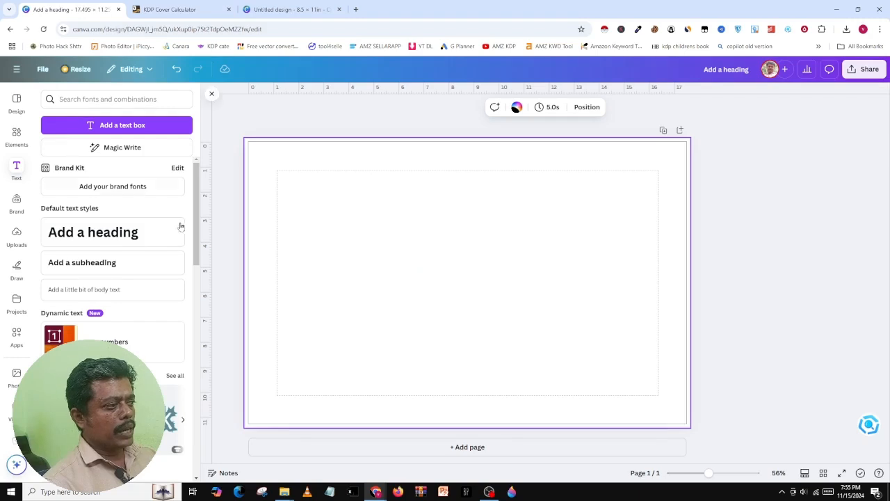
{"action": "left_click", "coordinate": [17, 237]}
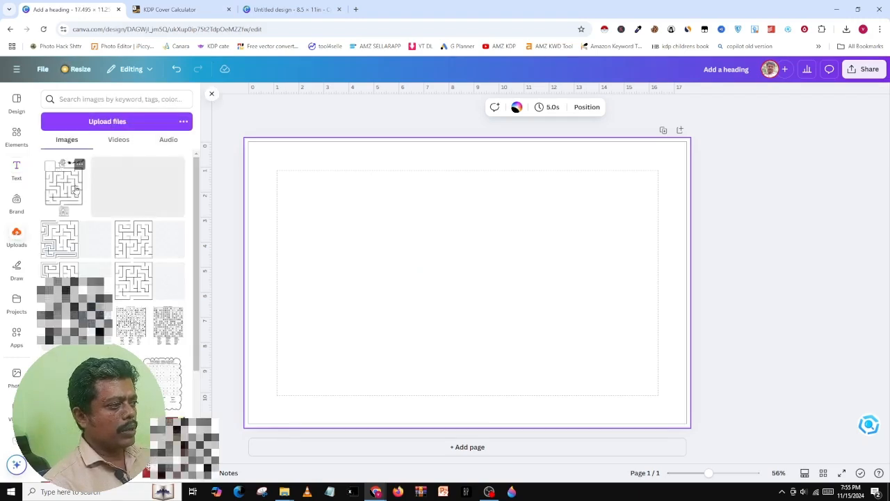
{"action": "left_click", "coordinate": [122, 194]}
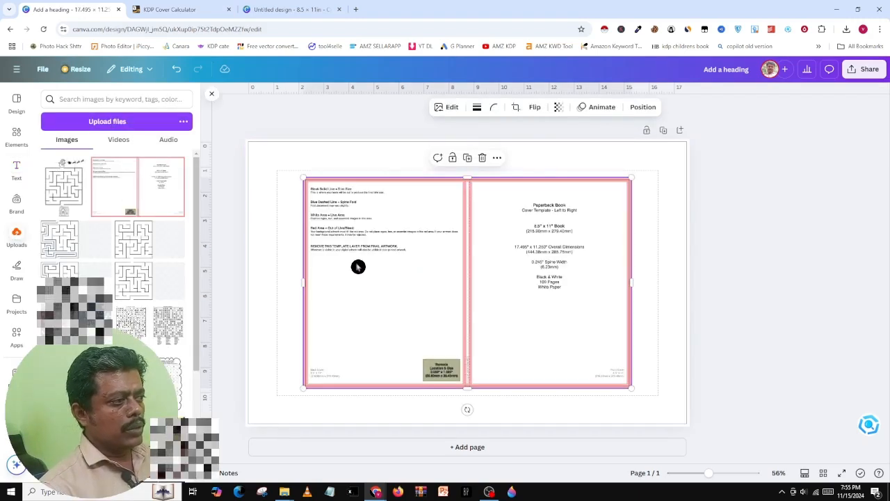
{"action": "left_click", "coordinate": [212, 96]}
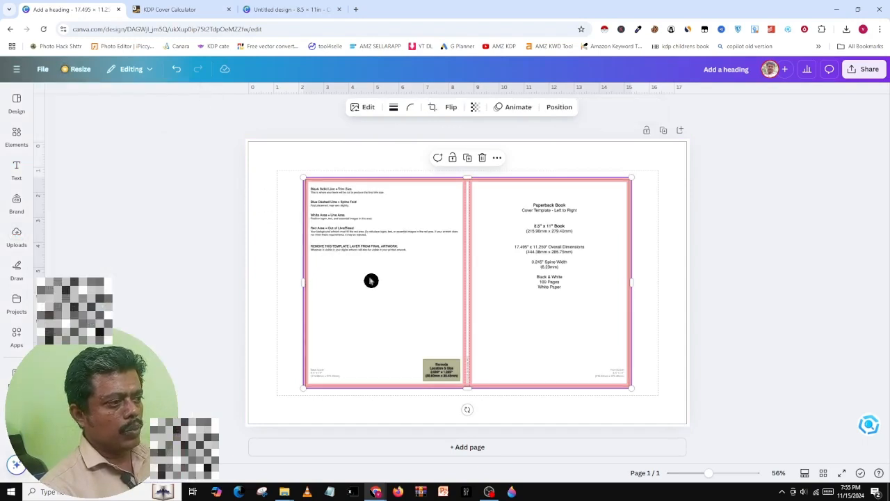
{"action": "left_click_drag", "start_coordinate": [370, 280], "coordinate": [311, 236]}
{"action": "left_click_drag", "start_coordinate": [568, 348], "coordinate": [710, 399]}
{"action": "left_click", "coordinate": [731, 370]}
{"action": "key", "text": "alt+Tab"}
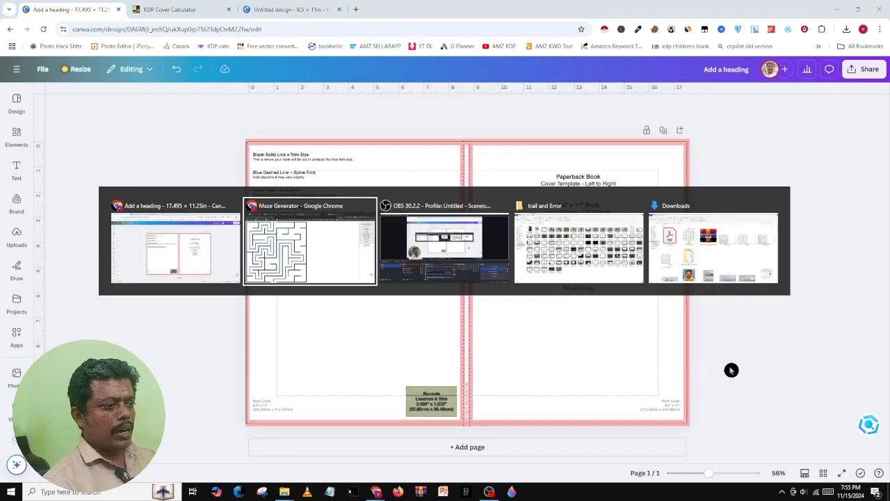
{"action": "key", "text": "alt+Tab"}
{"action": "key", "text": "alt+Tab"}
{"action": "key", "text": "alt+Tab"}
{"action": "key", "text": "alt+Tab"}
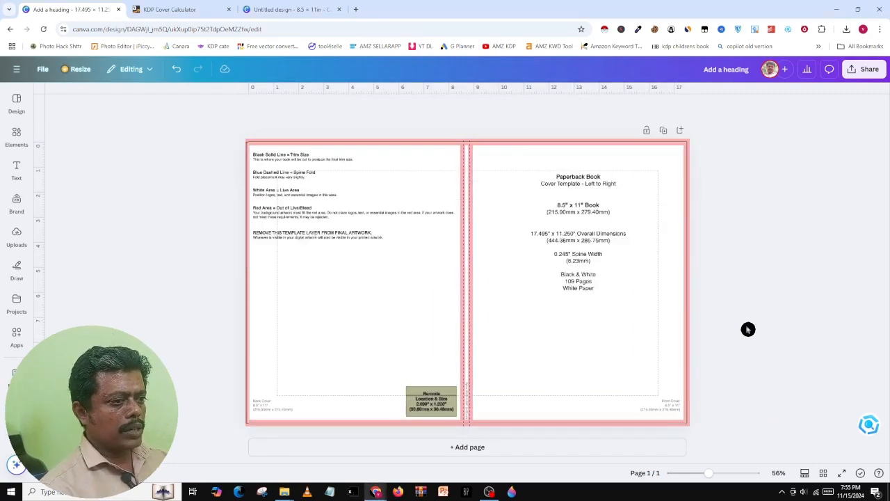
{"action": "left_click", "coordinate": [557, 285]}
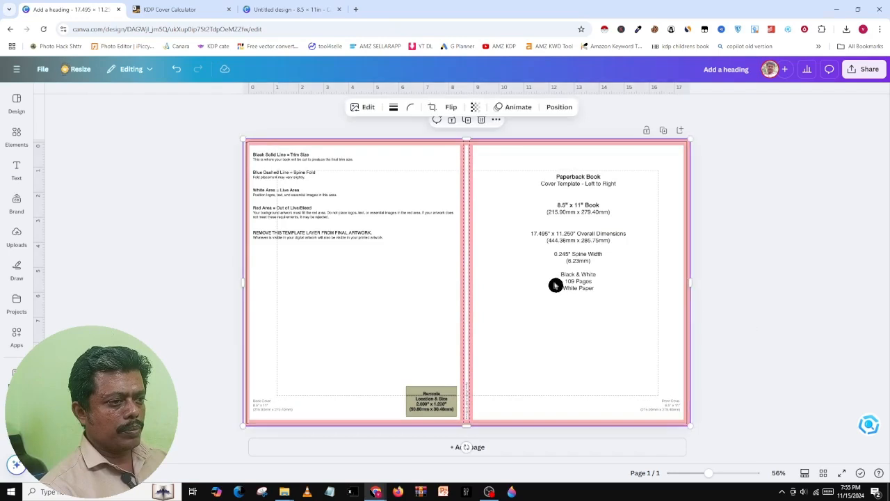
{"action": "left_click", "coordinate": [201, 233]}
{"action": "left_click", "coordinate": [17, 136]}
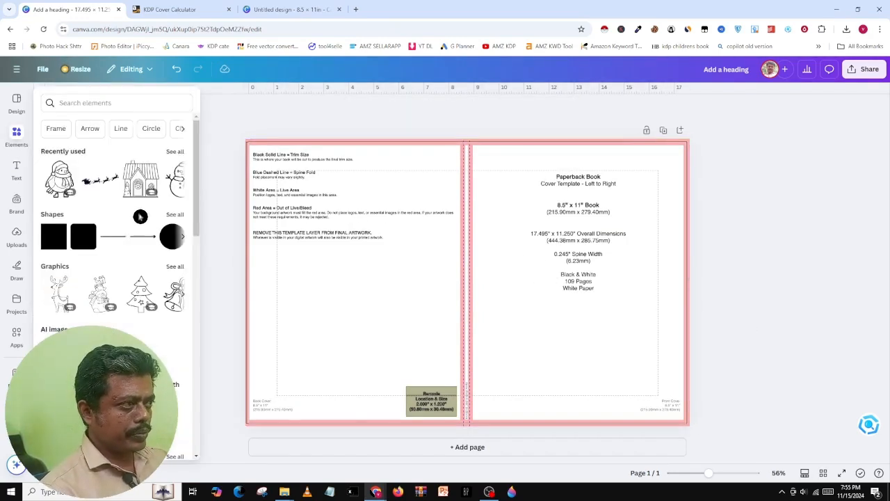
{"action": "left_click", "coordinate": [737, 193]}
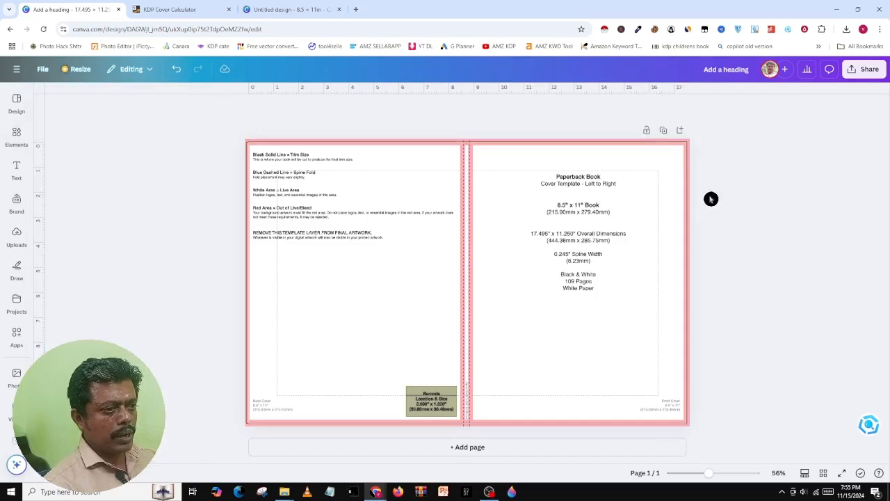
Add a heading to the front cover, narrow its text box to wrap onto two lines, and align it with the upper margin
{"action": "left_click", "coordinate": [577, 211]}
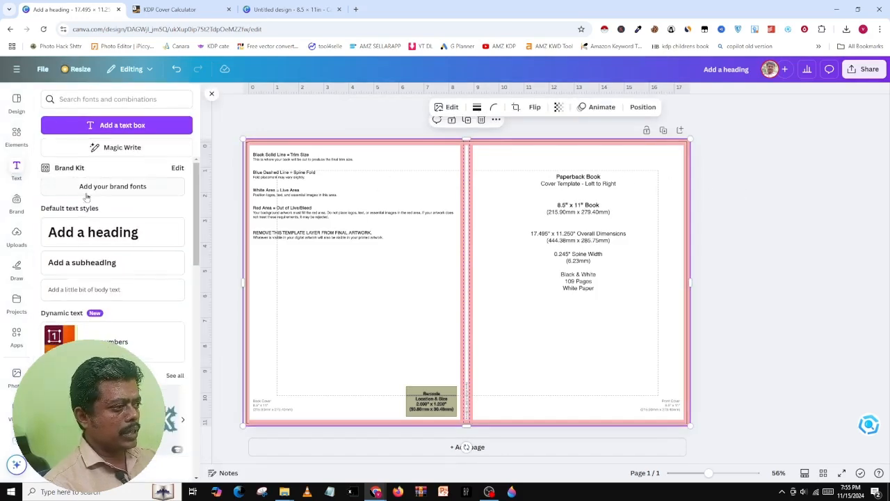
{"action": "left_click", "coordinate": [93, 236]}
{"action": "left_click_drag", "start_coordinate": [469, 282], "coordinate": [584, 207]}
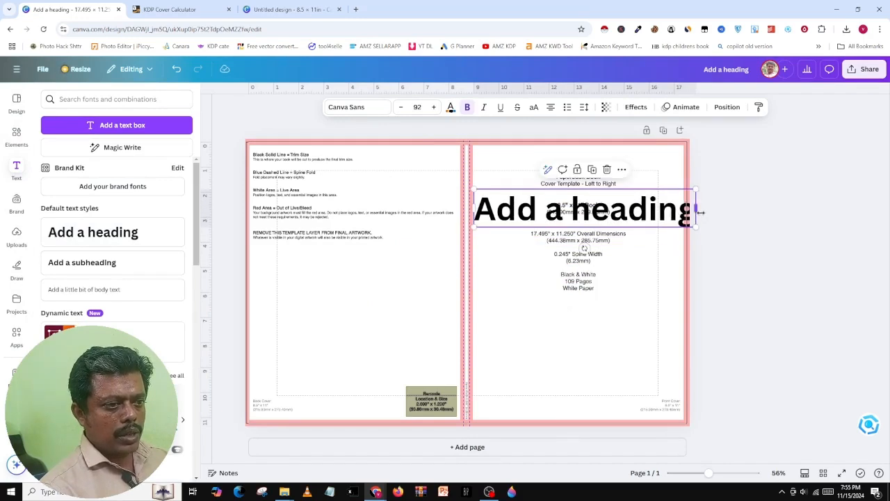
{"action": "left_click_drag", "start_coordinate": [698, 212], "coordinate": [667, 227]}
{"action": "left_click_drag", "start_coordinate": [608, 248], "coordinate": [608, 231]}
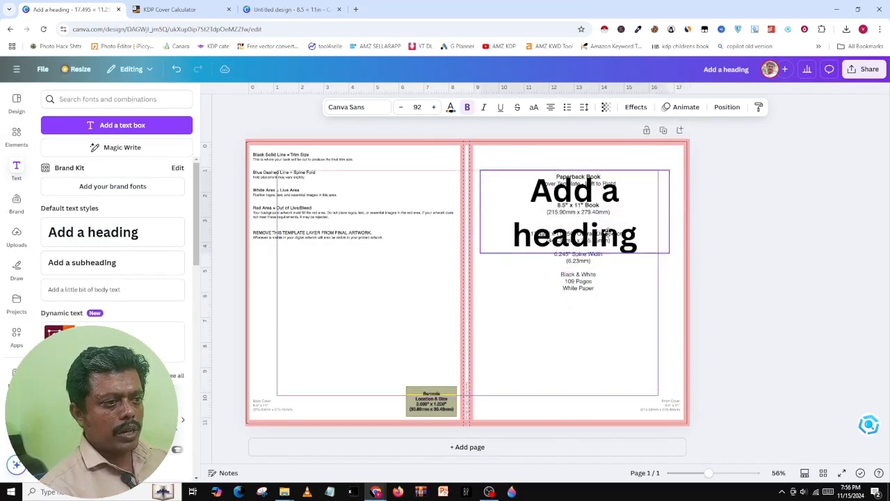
{"action": "left_click", "coordinate": [607, 231]}
Copy "Mazes for Kids" from the Amazon book listing's title and paste it over the heading's placeholder text on the cover
{"action": "key", "text": "alt+Tab"}
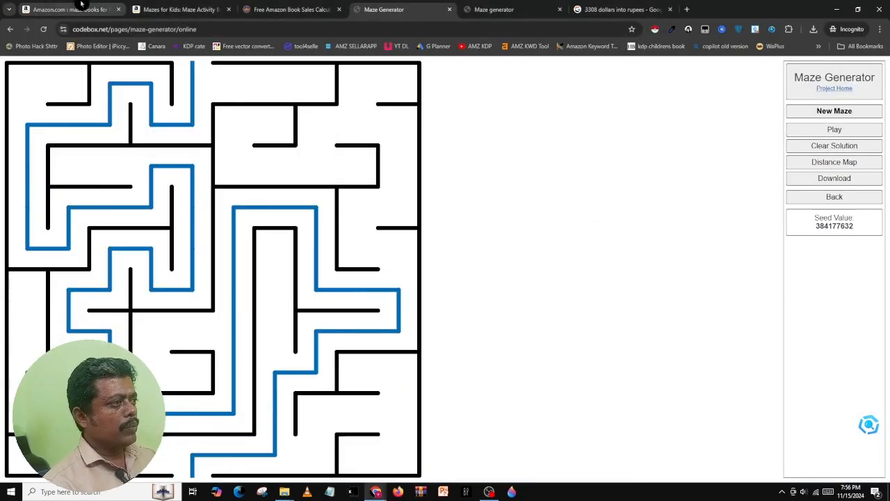
{"action": "left_click", "coordinate": [180, 10]}
{"action": "left_click_drag", "start_coordinate": [259, 164], "coordinate": [331, 163]}
{"action": "key", "text": "ctrl+c"}
{"action": "key", "text": "alt+Tab"}
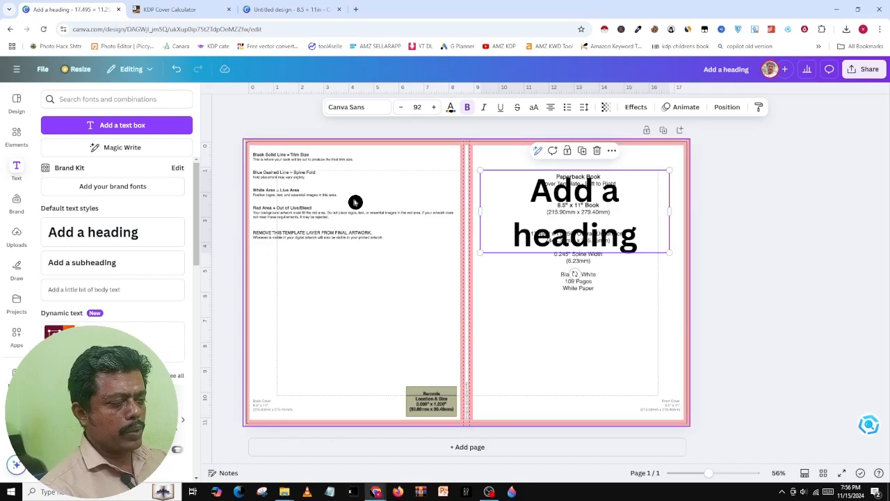
{"action": "double_click", "coordinate": [533, 220]}
{"action": "key", "text": "ctrl+v"}
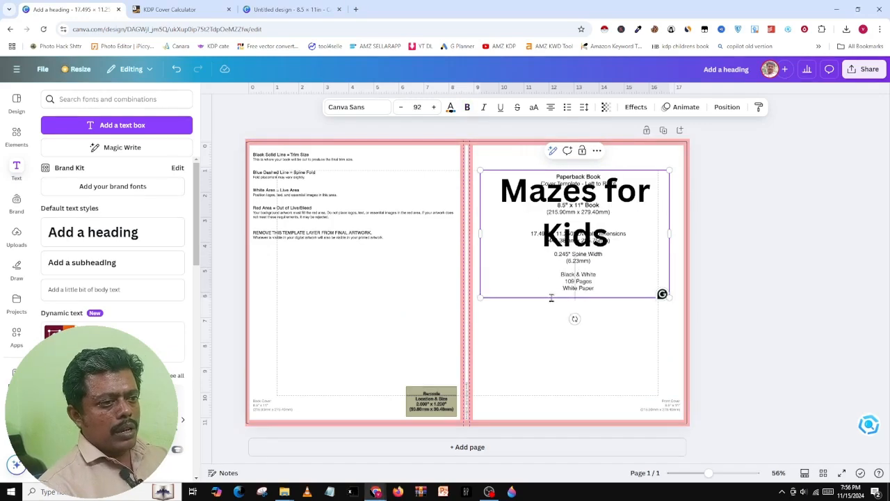
Remove the empty line after the "Mazes for Kids" title and convert the title to uppercase
{"action": "left_click", "coordinate": [537, 358]}
{"action": "left_click", "coordinate": [624, 235]}
{"action": "left_click", "coordinate": [613, 238]}
{"action": "key", "text": "Delete"}
{"action": "left_click", "coordinate": [603, 312]}
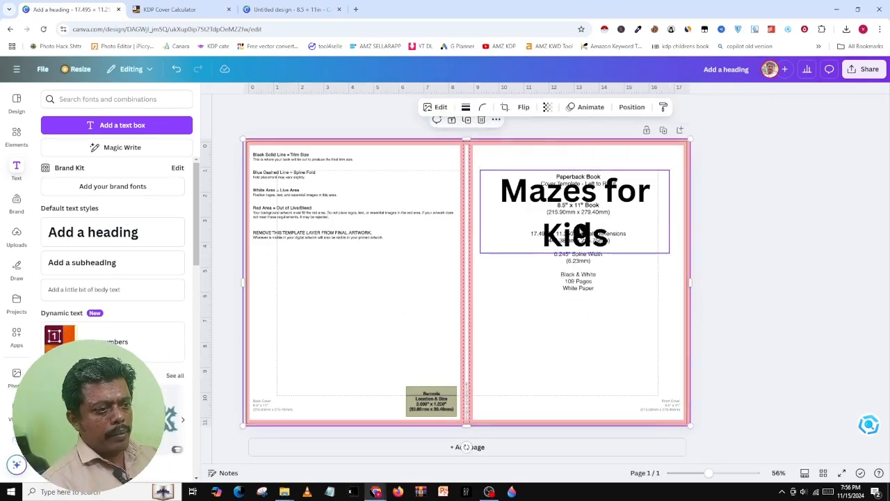
{"action": "left_click", "coordinate": [577, 230]}
{"action": "left_click", "coordinate": [533, 106]}
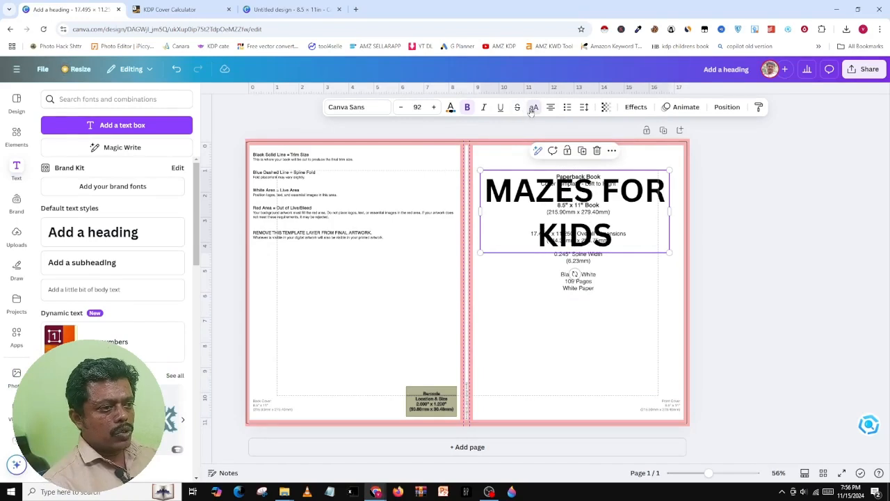
Shift the KDP template to expose the page background, color the background dark gray, and realign the template with the page
{"action": "left_click", "coordinate": [543, 336]}
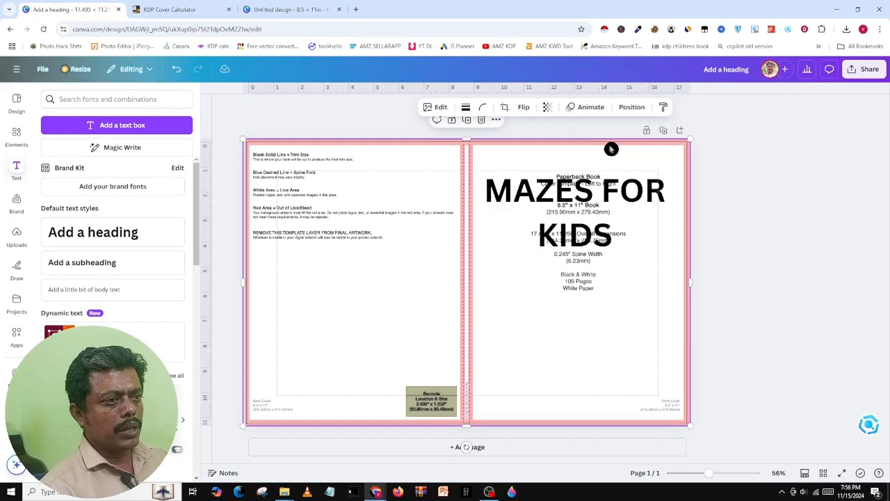
{"action": "left_click_drag", "start_coordinate": [450, 192], "coordinate": [417, 202]}
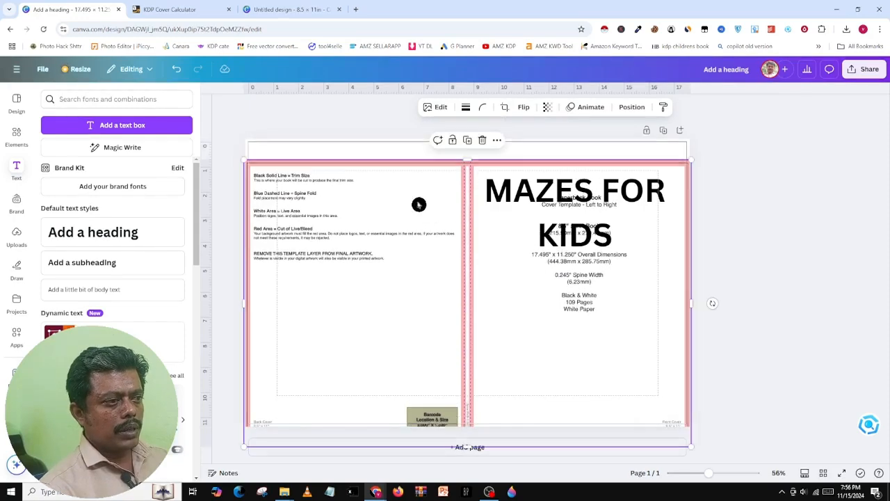
{"action": "left_click", "coordinate": [389, 153]}
{"action": "left_click", "coordinate": [480, 107]}
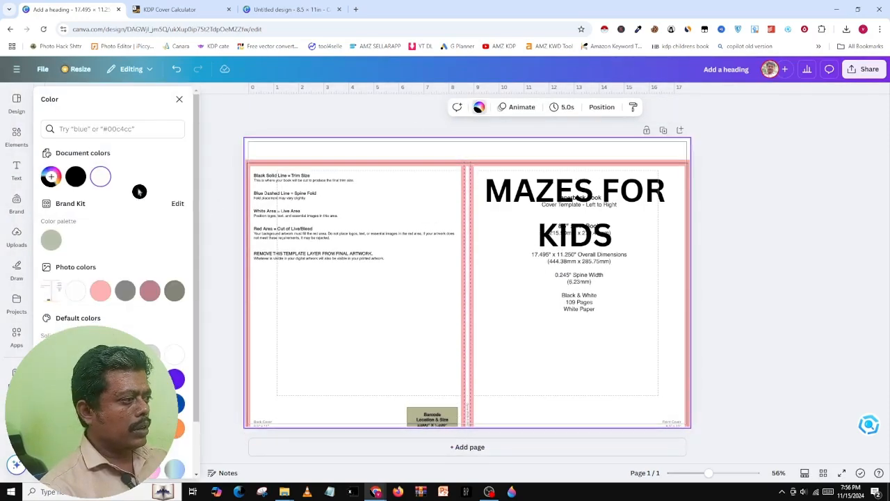
{"action": "left_click", "coordinate": [101, 355]}
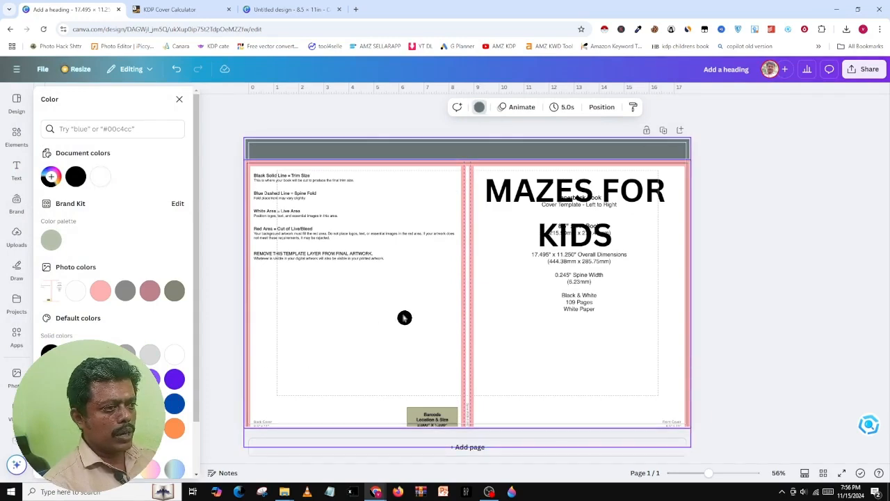
{"action": "left_click_drag", "start_coordinate": [404, 314], "coordinate": [405, 297]}
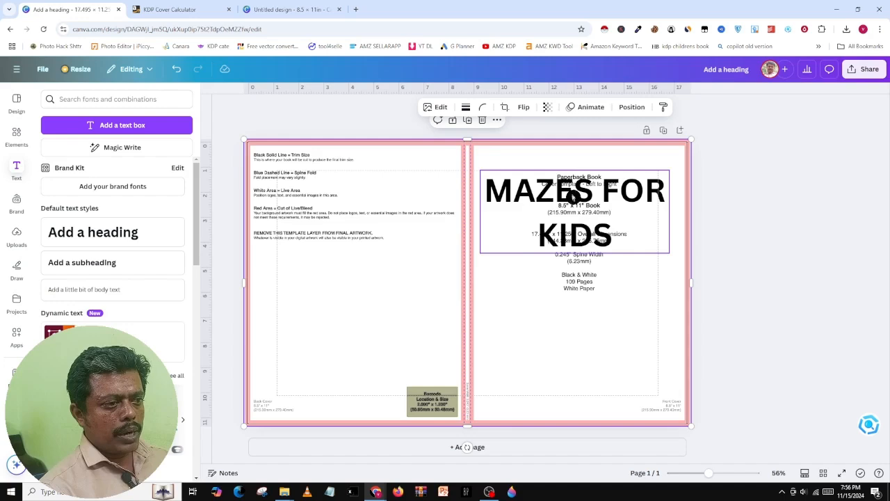
Enlarge the title to font size 105 so it spans the front cover between the spine and the outer bleed area
{"action": "left_click_drag", "start_coordinate": [551, 191], "coordinate": [557, 189]}
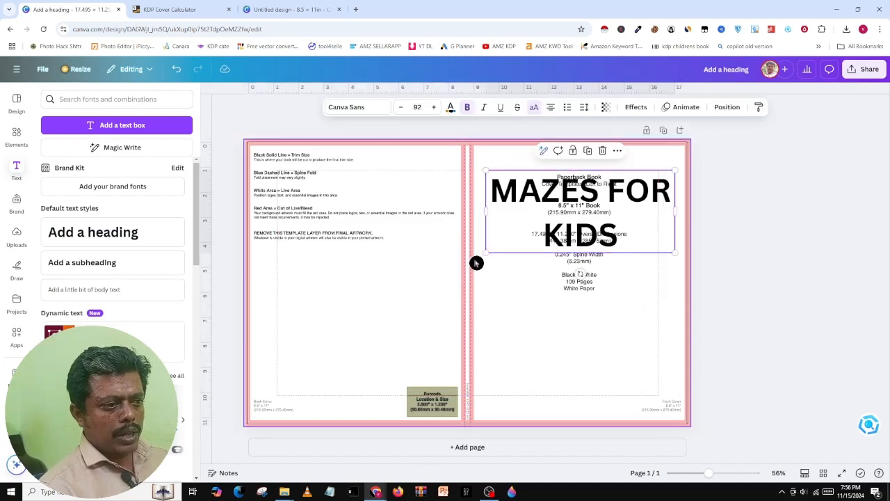
{"action": "left_click_drag", "start_coordinate": [483, 254], "coordinate": [471, 269]}
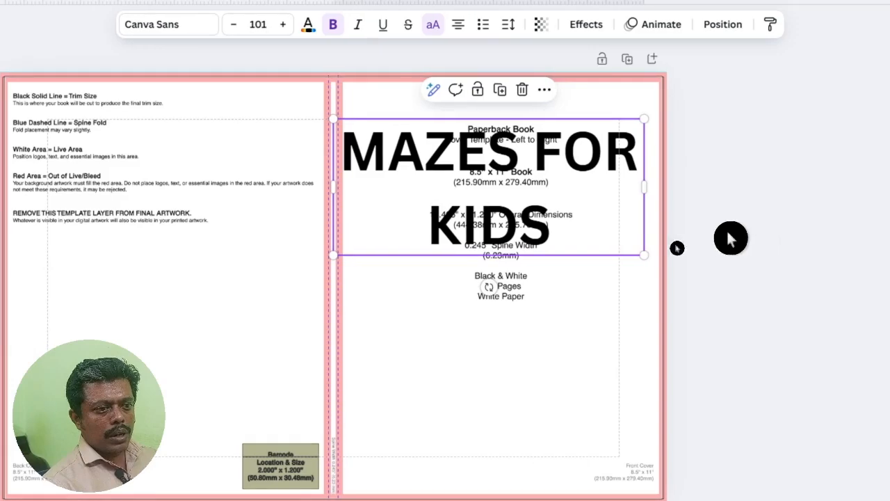
{"action": "left_click_drag", "start_coordinate": [777, 256], "coordinate": [791, 260]}
{"action": "mouse_move", "coordinate": [658, 259]}
{"action": "left_mouse_down"}
{"action": "mouse_move", "coordinate": [682, 270]}
{"action": "mouse_move", "coordinate": [662, 263]}
{"action": "left_mouse_up"}
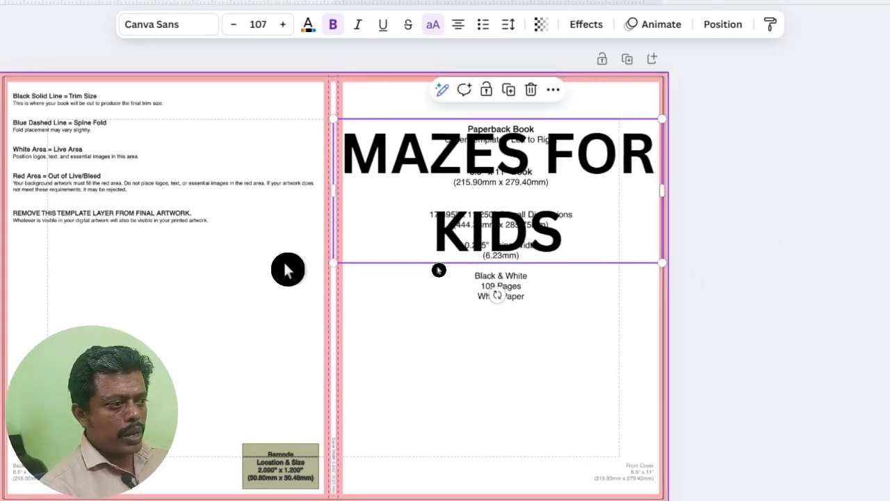
{"action": "left_click_drag", "start_coordinate": [334, 260], "coordinate": [340, 257]}
{"action": "left_click", "coordinate": [534, 334]}
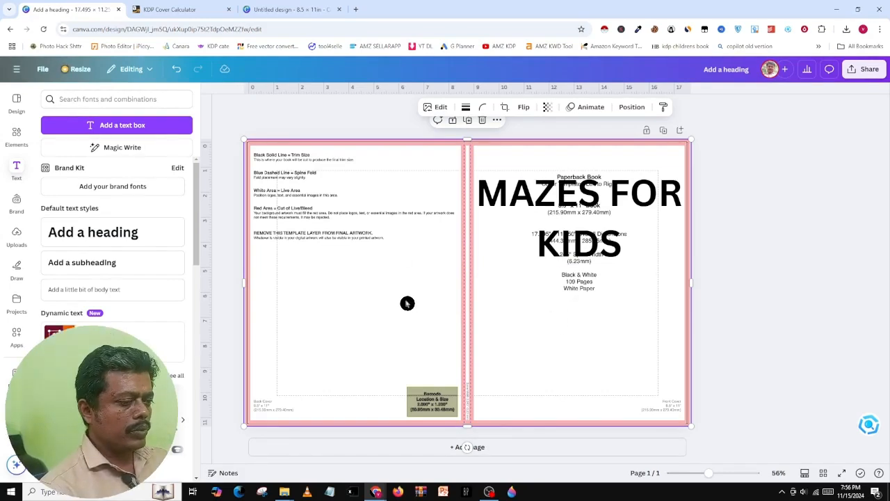
Insert the uploaded maze image beneath the front cover title, crop off its empty right half, and shrink it to fit
{"action": "left_click", "coordinate": [16, 236]}
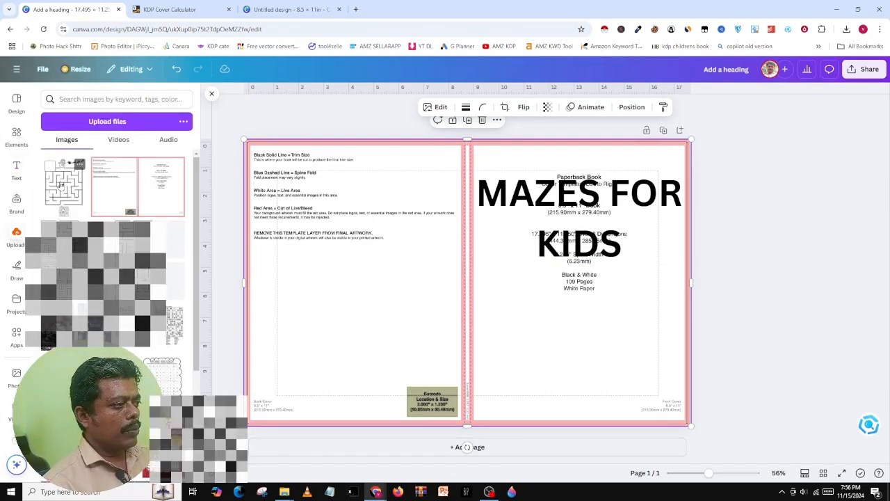
{"action": "left_click", "coordinate": [63, 184]}
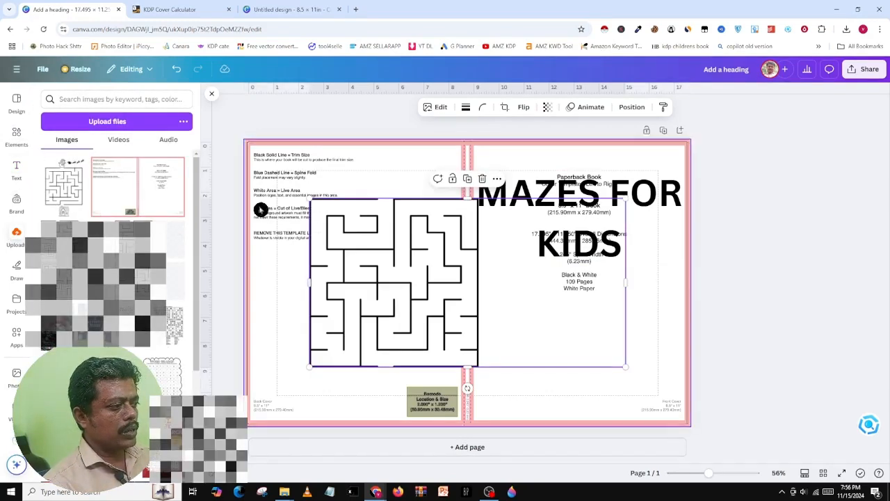
{"action": "left_click", "coordinate": [211, 94]}
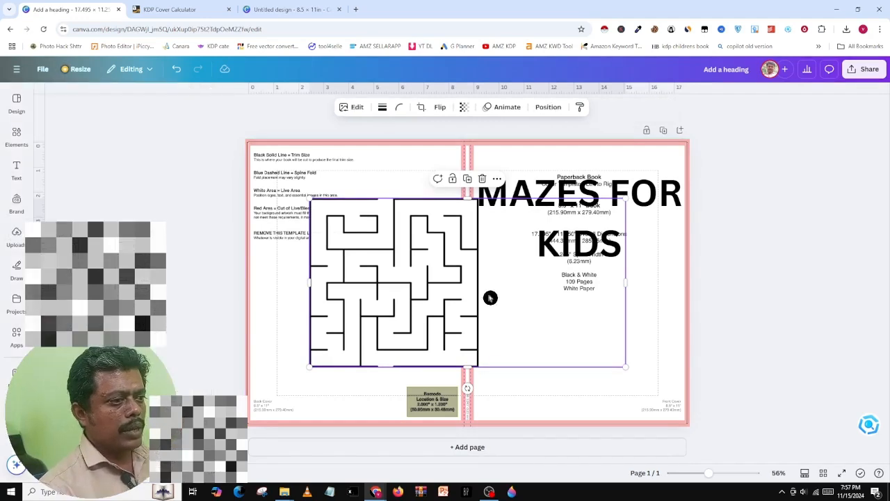
{"action": "left_click_drag", "start_coordinate": [489, 299], "coordinate": [689, 334]}
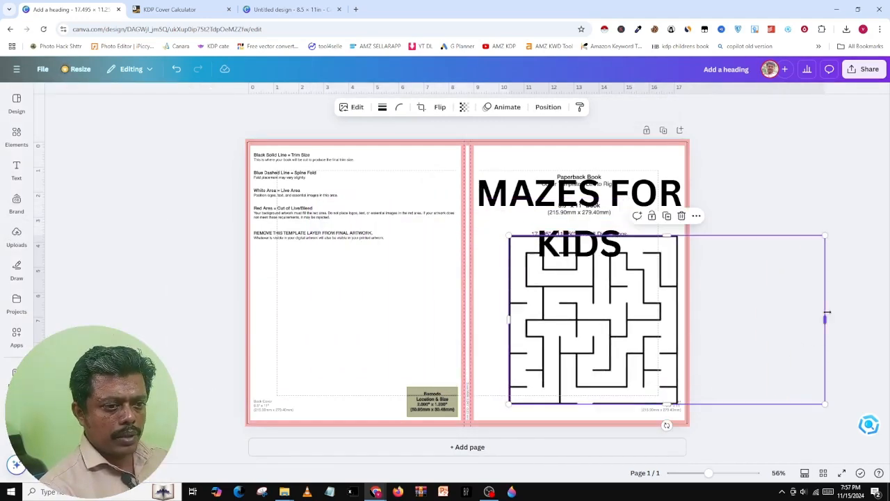
{"action": "left_click_drag", "start_coordinate": [827, 313], "coordinate": [684, 336]}
{"action": "left_click_drag", "start_coordinate": [681, 236], "coordinate": [635, 270]}
{"action": "left_click", "coordinate": [761, 284]}
Set the KDP template layer's transparency to 0
{"action": "left_click", "coordinate": [405, 237]}
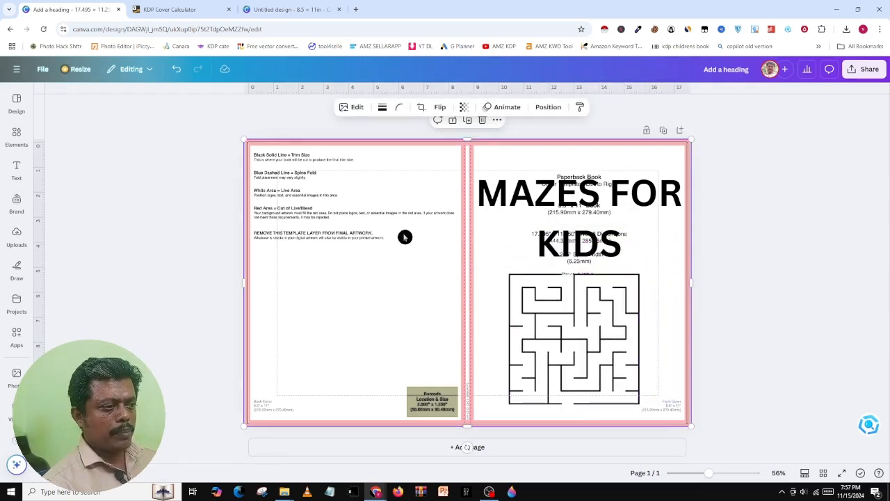
{"action": "left_click", "coordinate": [464, 106]}
{"action": "left_click_drag", "start_coordinate": [487, 145], "coordinate": [409, 145]}
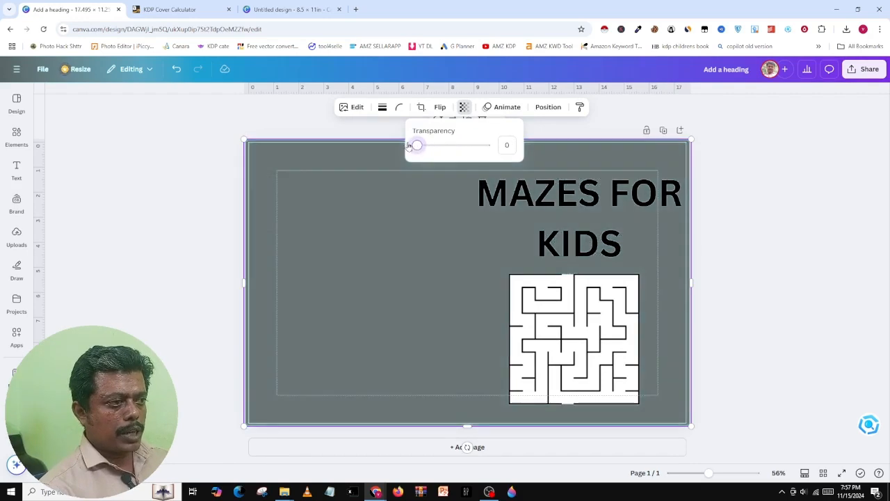
{"action": "left_click", "coordinate": [412, 214]}
{"action": "left_click", "coordinate": [765, 279]}
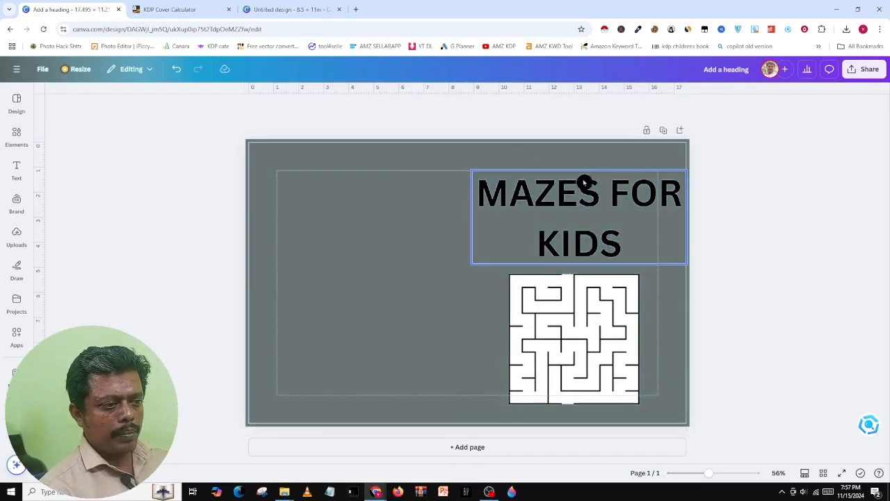
{"action": "left_click", "coordinate": [604, 201]}
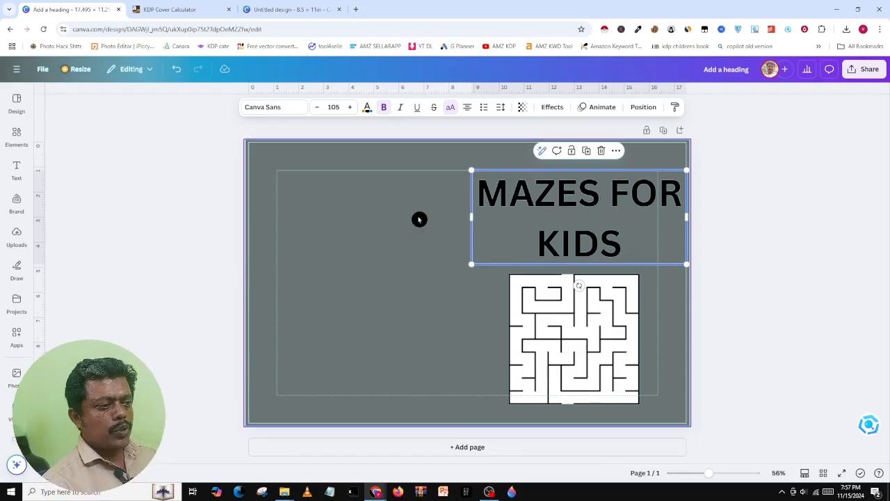
Switch to the Amazon book listing and examine the enlarged view of the competitor's cover image
{"action": "key", "text": "alt+Tab"}
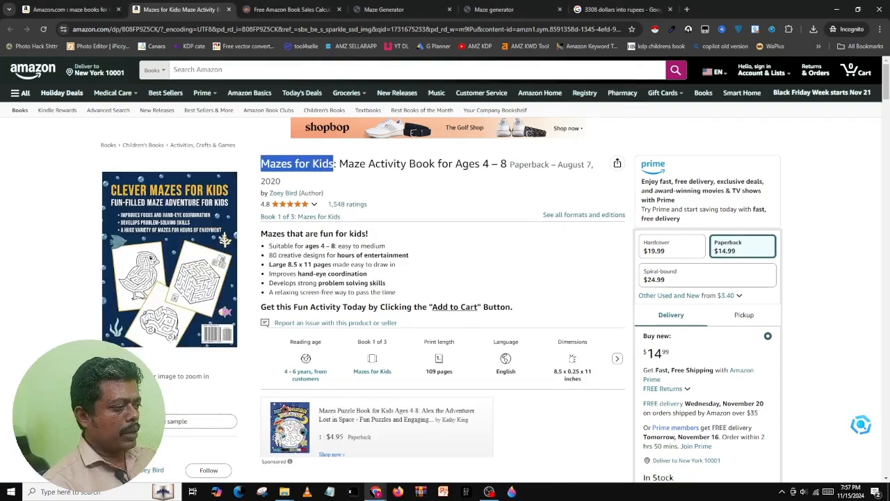
{"action": "left_click", "coordinate": [149, 396]}
{"action": "mouse_move", "coordinate": [173, 293]}
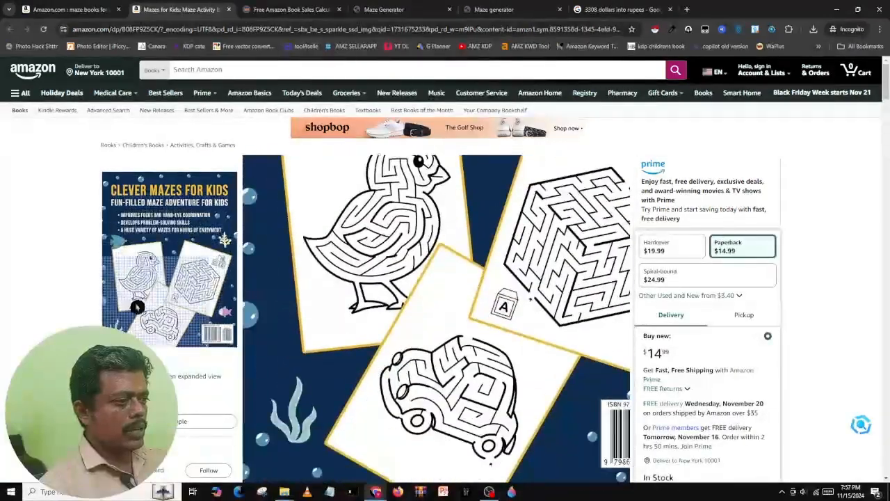
{"action": "left_click", "coordinate": [137, 307]}
{"action": "left_click", "coordinate": [855, 112]}
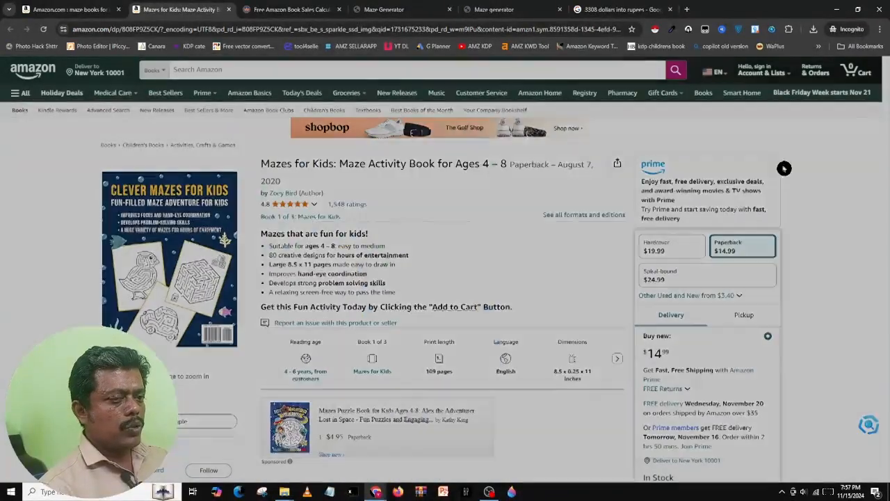
Return to the cover design and change the "MAZES FOR KIDS" title's text color to white
{"action": "key", "text": "alt+Tab"}
{"action": "left_click", "coordinate": [567, 292]}
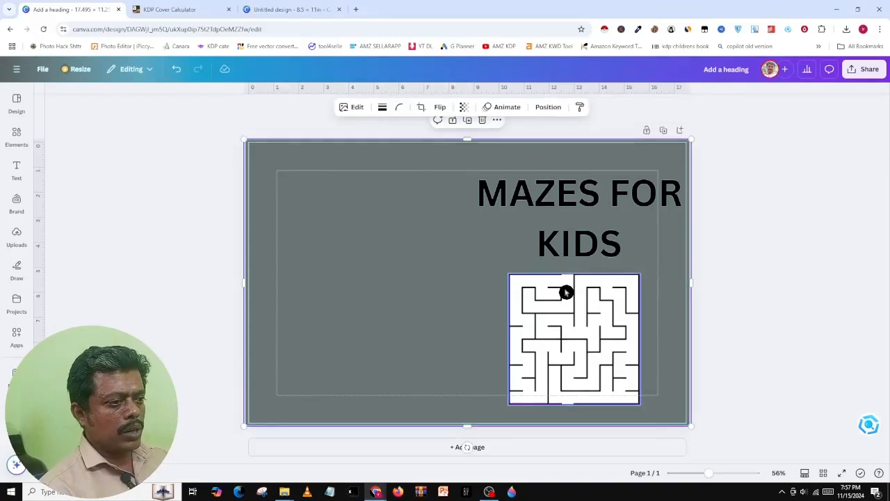
{"action": "left_click", "coordinate": [529, 239]}
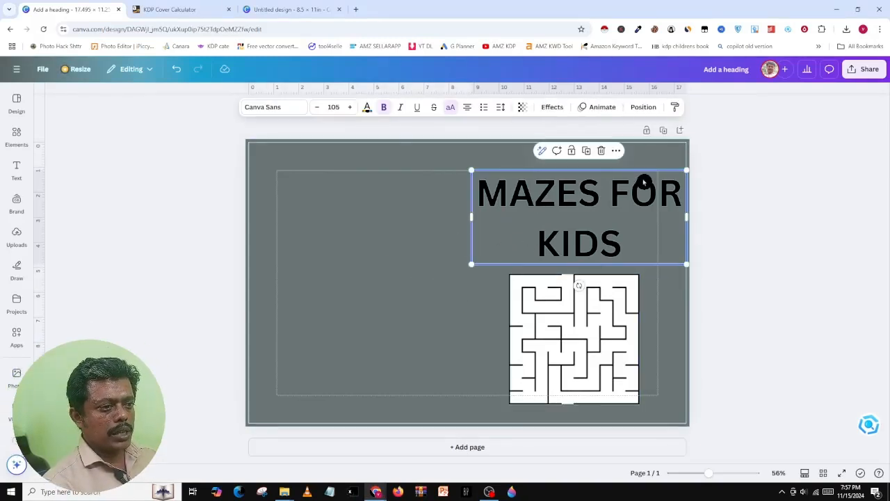
{"action": "left_click", "coordinate": [368, 108]}
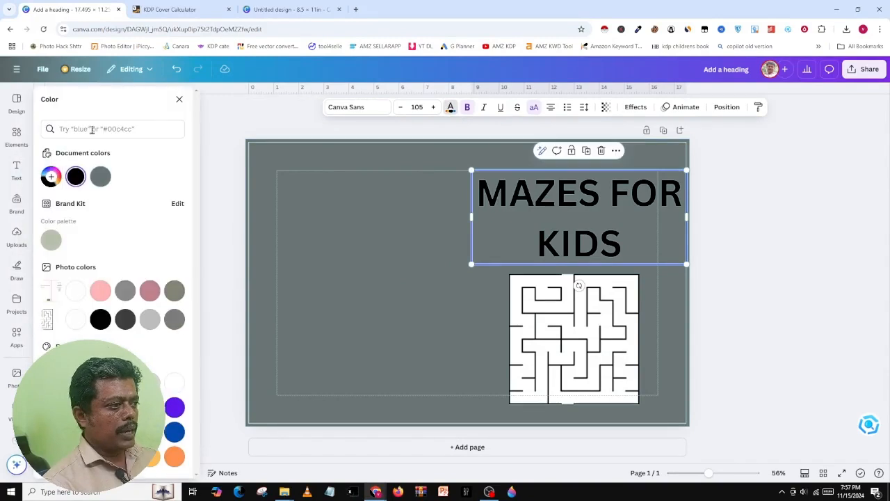
{"action": "left_click", "coordinate": [75, 319]}
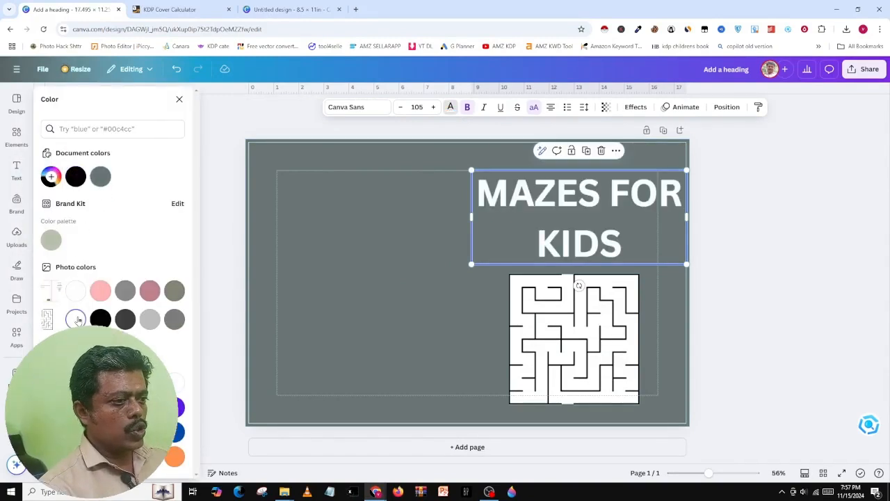
Undo the "MAZES FOR KIDS" title's change to white text
{"action": "left_click", "coordinate": [309, 257]}
{"action": "left_click", "coordinate": [774, 265]}
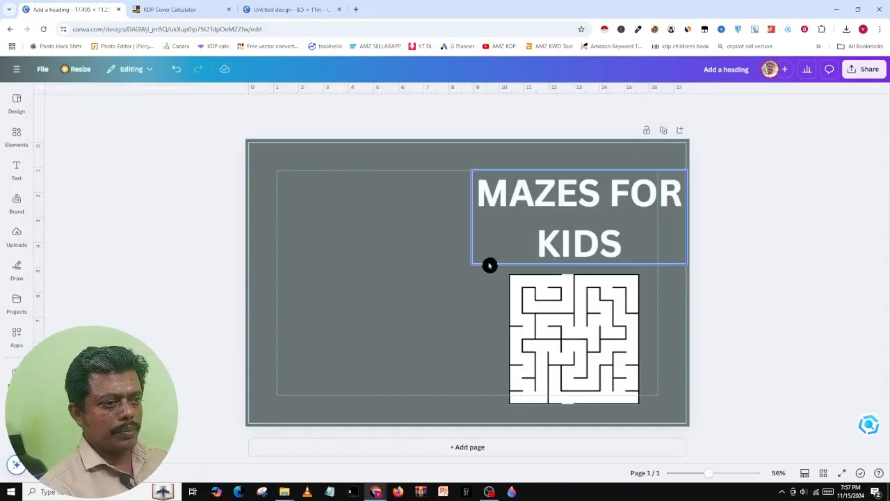
{"action": "left_click", "coordinate": [363, 262]}
{"action": "key", "text": "ctrl+z"}
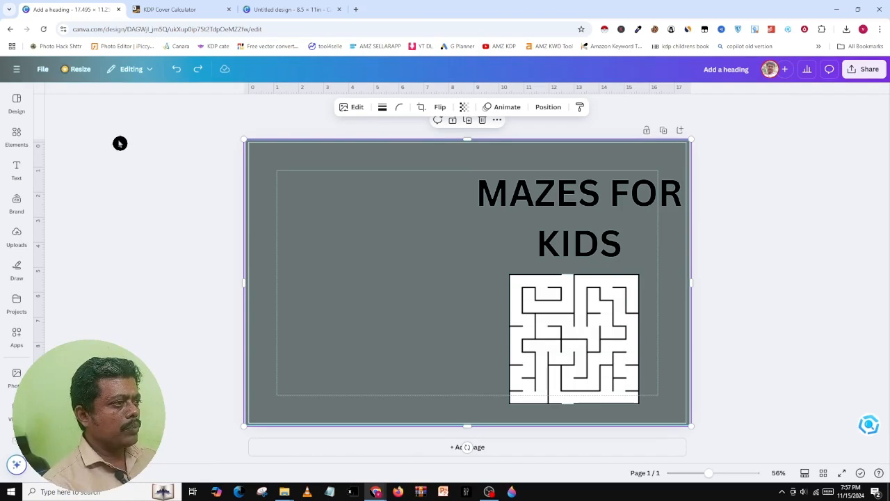
Insert the uploaded snowman maze page image on the back cover, shrink it to a thumbnail, and place it in the upper-left area
{"action": "left_click", "coordinate": [270, 9]}
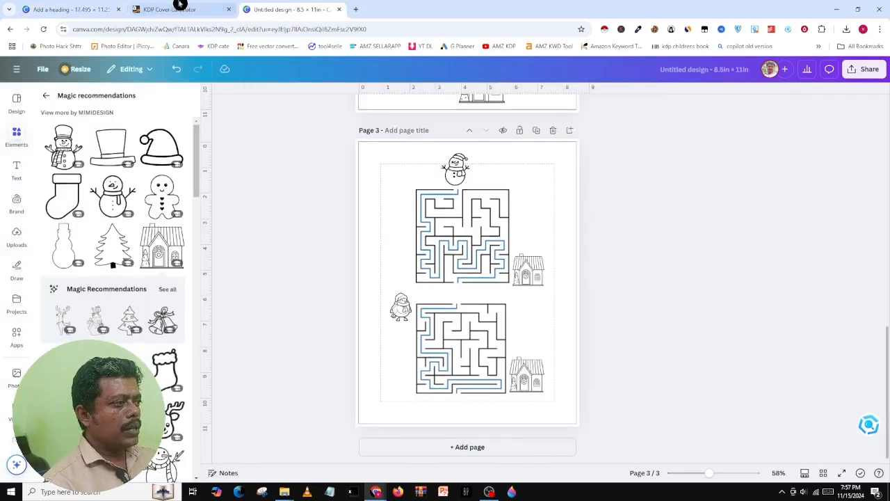
{"action": "left_click", "coordinate": [87, 9]}
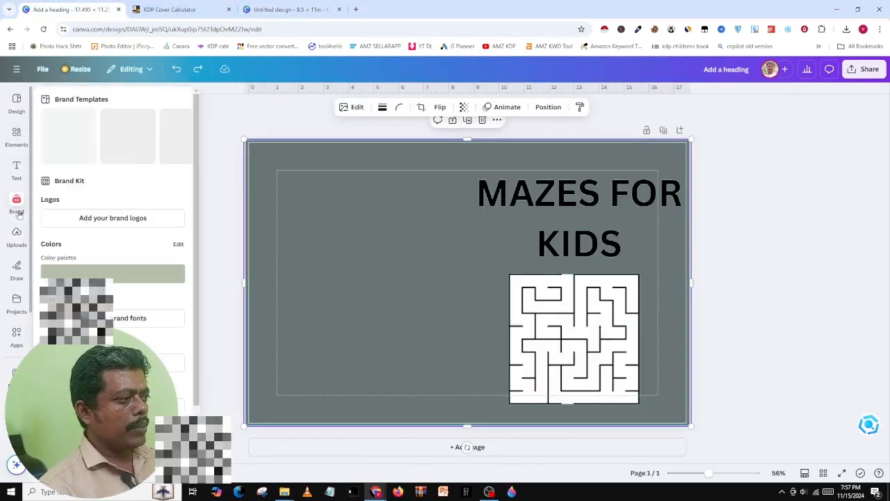
{"action": "left_click", "coordinate": [19, 237]}
{"action": "left_click", "coordinate": [56, 159]}
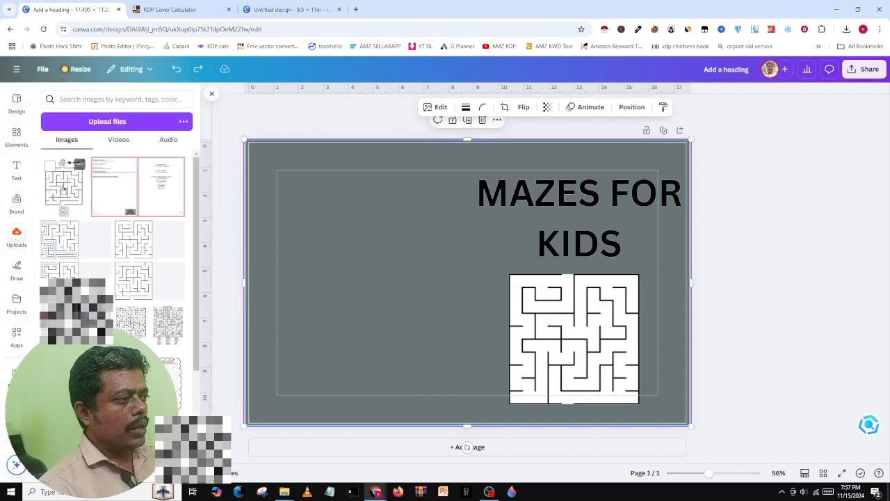
{"action": "left_click_drag", "start_coordinate": [408, 253], "coordinate": [329, 252]}
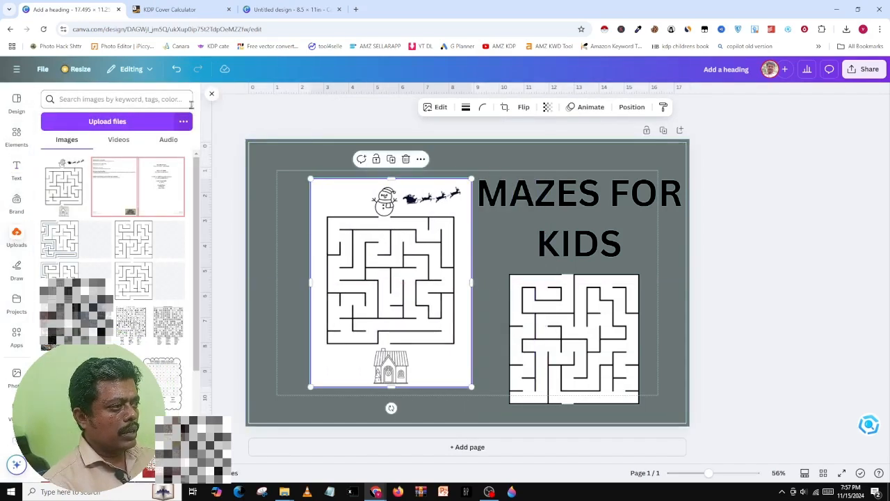
{"action": "left_click", "coordinate": [211, 96]}
{"action": "left_click_drag", "start_coordinate": [472, 387], "coordinate": [413, 310]}
{"action": "left_click_drag", "start_coordinate": [346, 258], "coordinate": [308, 262]}
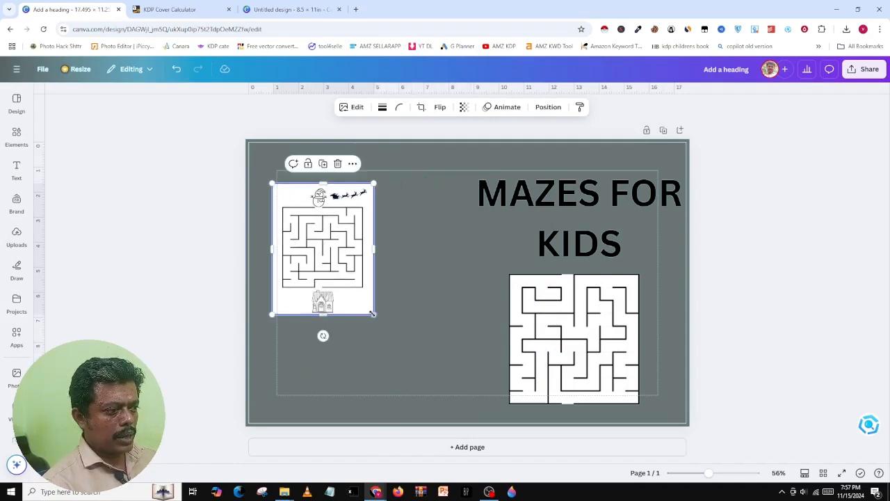
{"action": "left_click_drag", "start_coordinate": [372, 313], "coordinate": [360, 302]}
Duplicate the maze page thumbnail to the lower middle of the back cover and shrink both copies, keeping the upper one smaller
{"action": "left_click_drag", "start_coordinate": [323, 251], "coordinate": [396, 343]}
{"action": "left_click", "coordinate": [290, 247]}
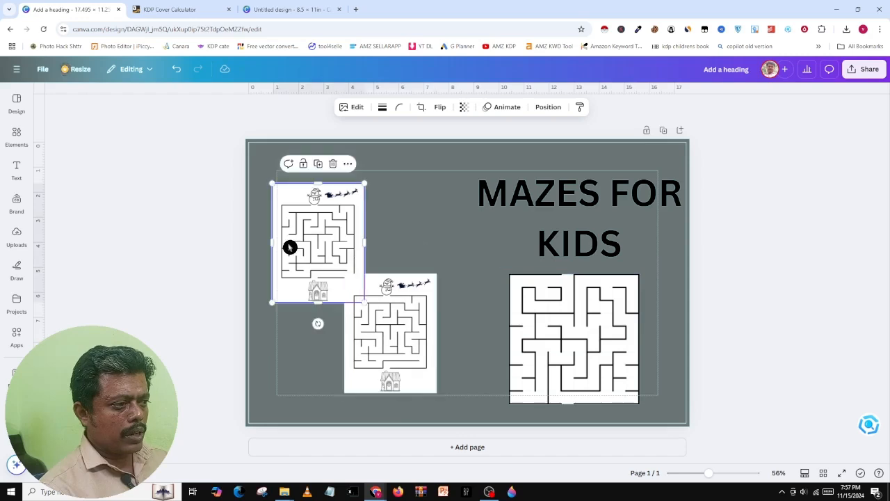
{"action": "left_click_drag", "start_coordinate": [366, 301], "coordinate": [342, 273]}
{"action": "left_click", "coordinate": [368, 306]}
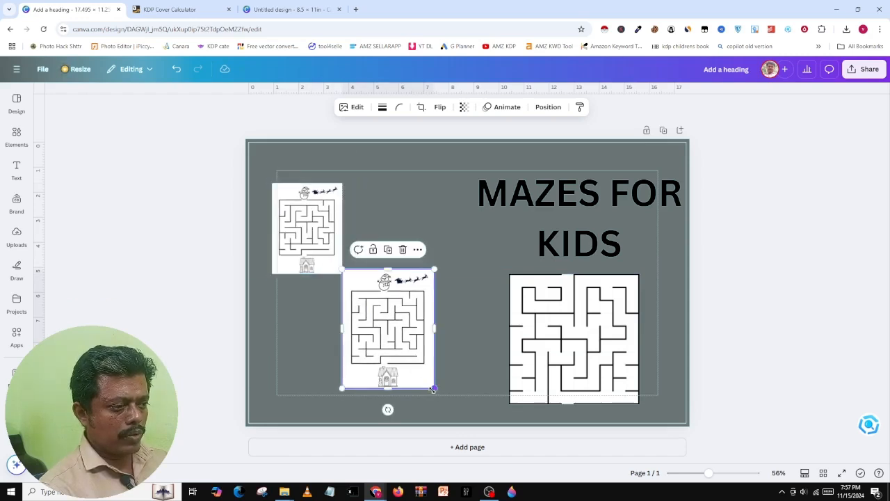
{"action": "left_click_drag", "start_coordinate": [432, 389], "coordinate": [427, 382]}
Make the KDP template layer fully opaque again and reposition the upper maze thumbnail slightly higher on the back cover
{"action": "left_click", "coordinate": [424, 179]}
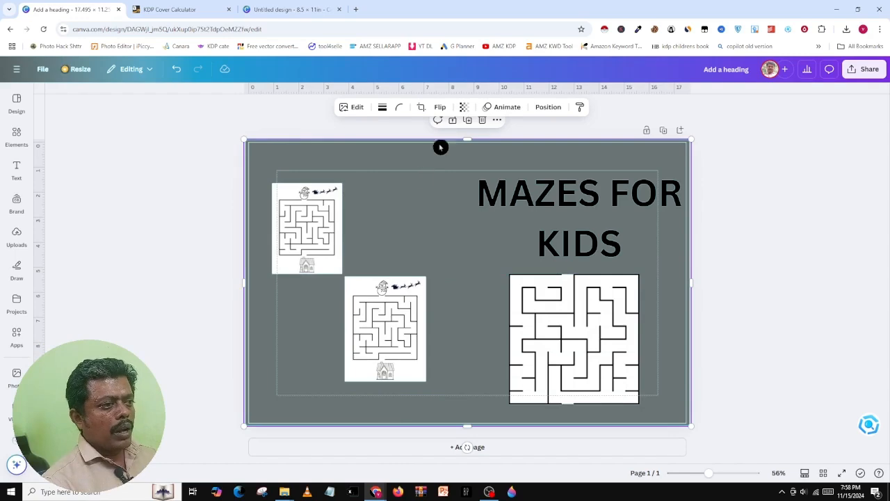
{"action": "left_click", "coordinate": [464, 107]}
{"action": "left_click_drag", "start_coordinate": [421, 145], "coordinate": [485, 145]}
{"action": "left_click", "coordinate": [306, 240]}
{"action": "left_click_drag", "start_coordinate": [307, 240], "coordinate": [309, 230]}
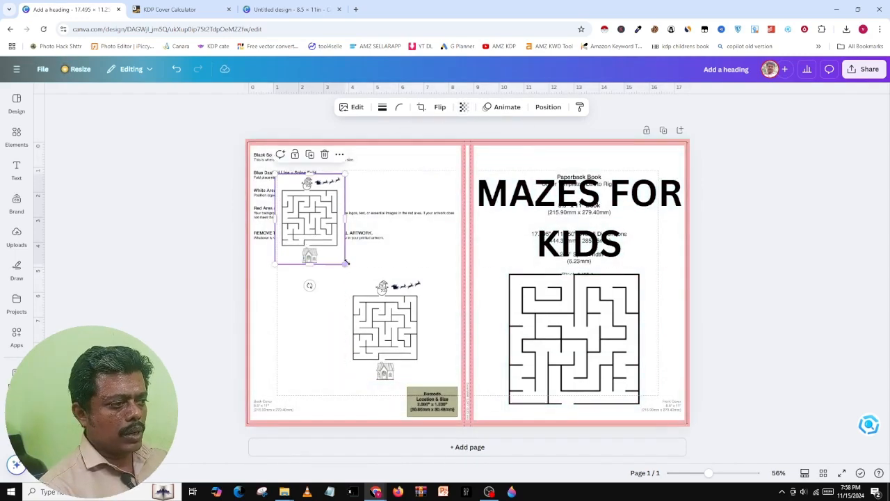
Add a solid border to both maze page thumbnails on the back cover
{"action": "left_click", "coordinate": [383, 108]}
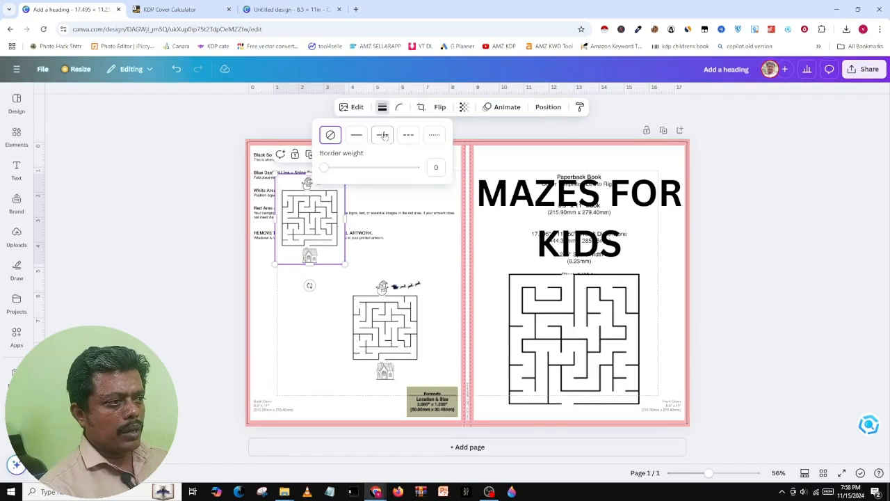
{"action": "left_click", "coordinate": [397, 320]}
{"action": "left_click", "coordinate": [383, 107]}
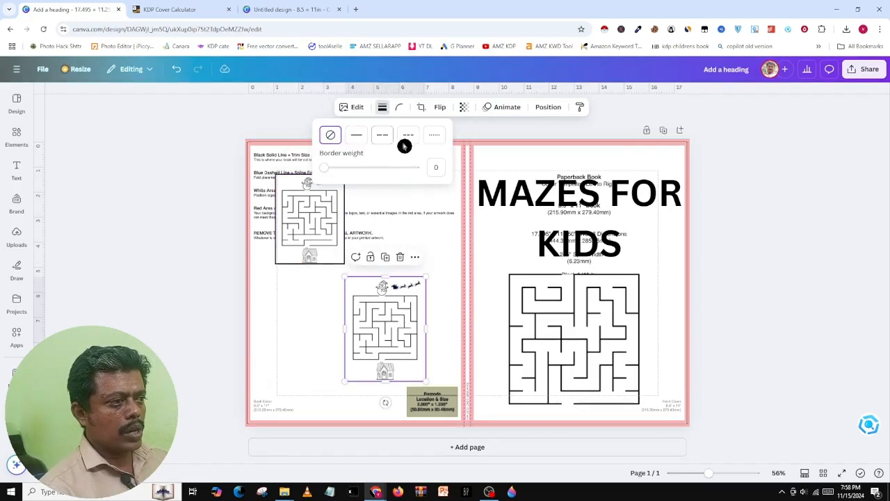
{"action": "left_click", "coordinate": [357, 139]}
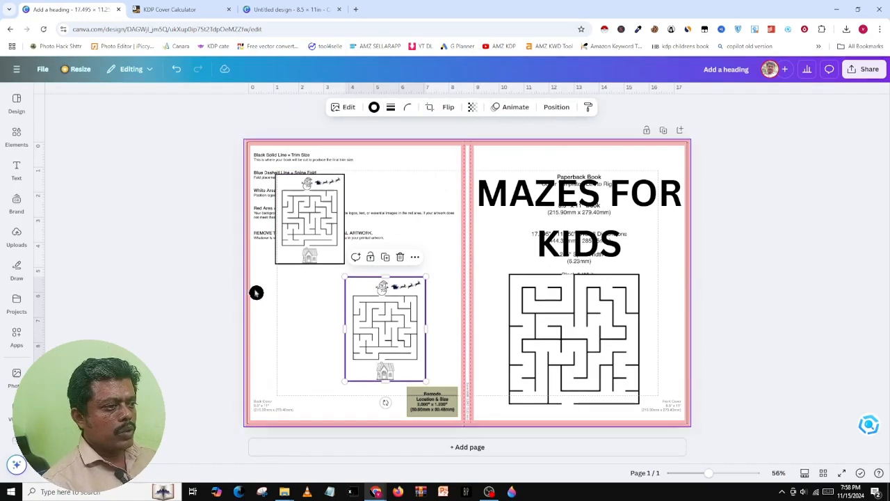
Delete the KDP template layer and shift the "MAZES FOR KIDS" title slightly left to center it over the front cover maze
{"action": "left_click", "coordinate": [271, 300]}
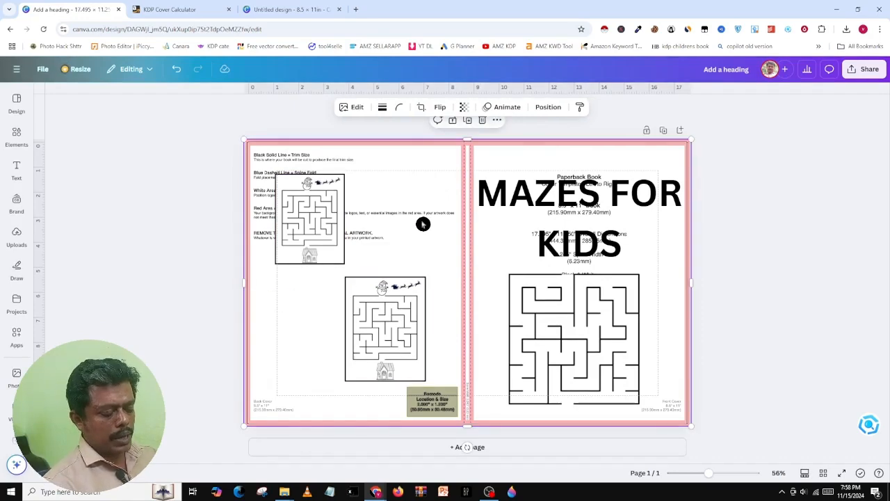
{"action": "key", "text": "Delete"}
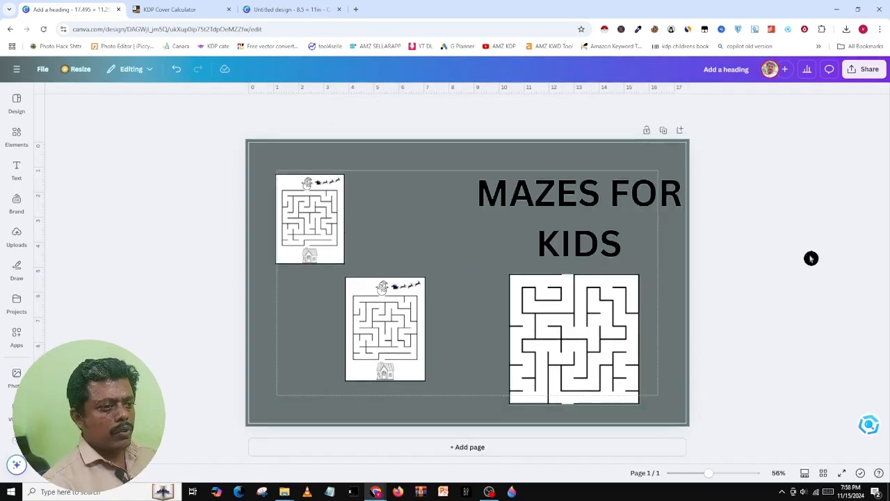
{"action": "left_click", "coordinate": [618, 215]}
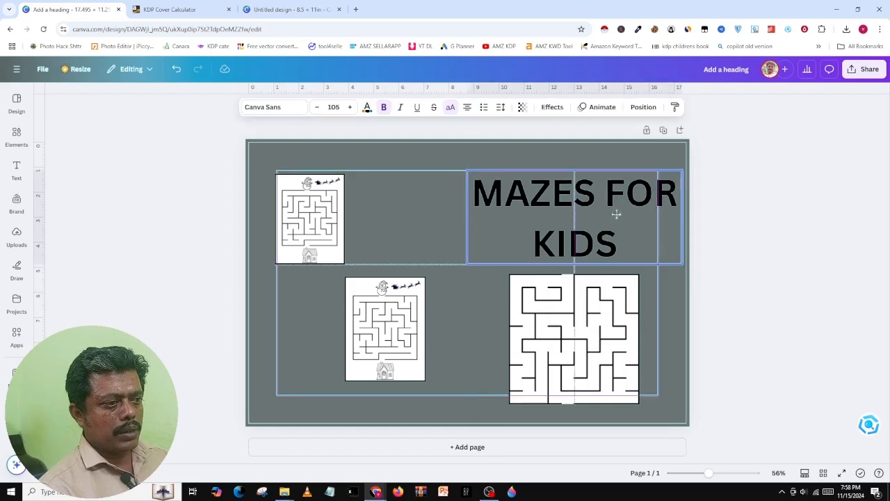
{"action": "left_click", "coordinate": [741, 224]}
Download the cover design as a PDF Print file with the CMYK color profile
{"action": "left_click", "coordinate": [867, 73]}
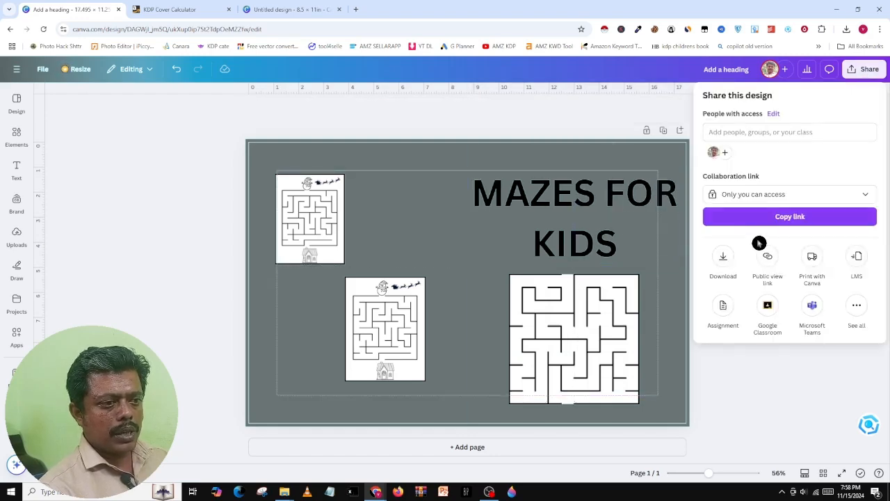
{"action": "left_click", "coordinate": [723, 258]}
{"action": "left_click", "coordinate": [773, 134]}
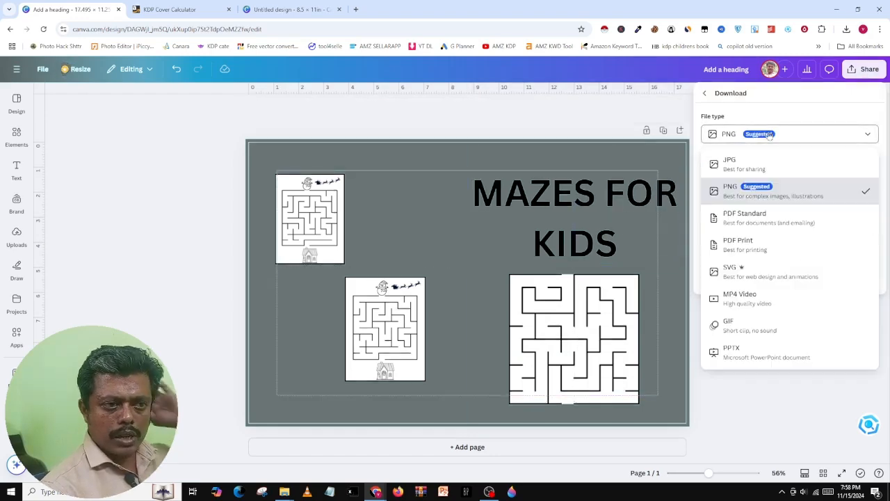
{"action": "left_click", "coordinate": [742, 245]}
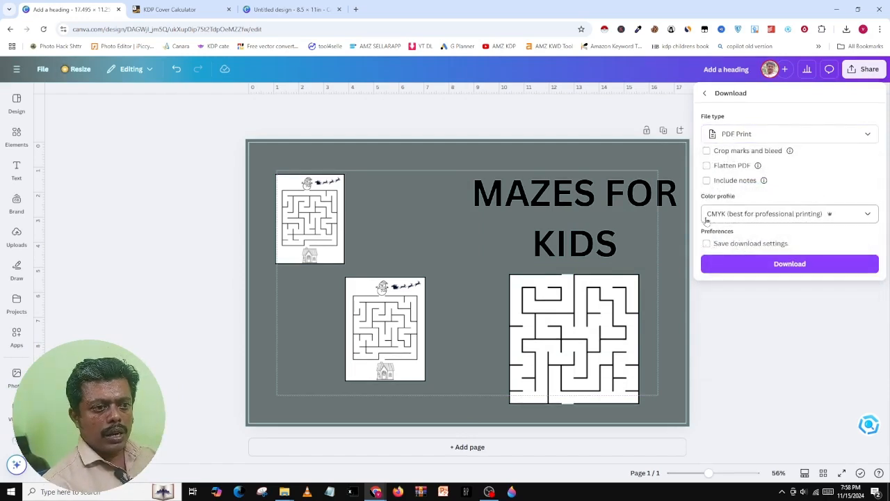
{"action": "left_click", "coordinate": [764, 273]}
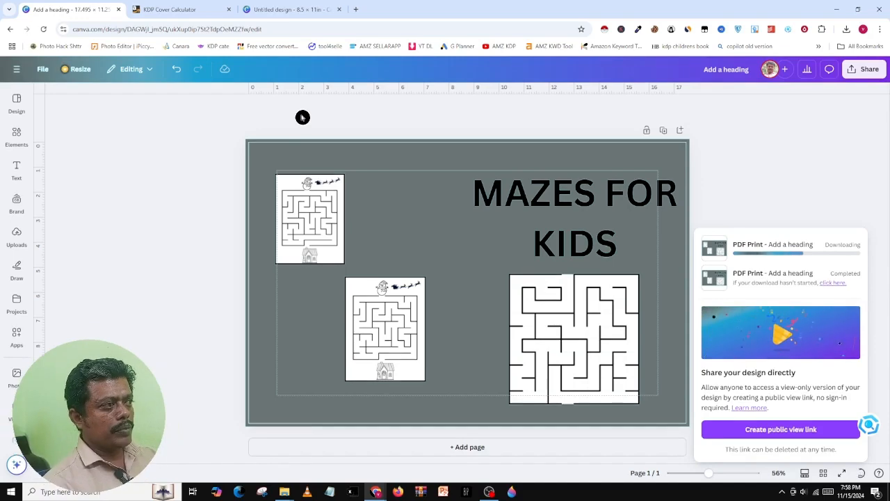
{"action": "key", "text": "alt+Tab"}
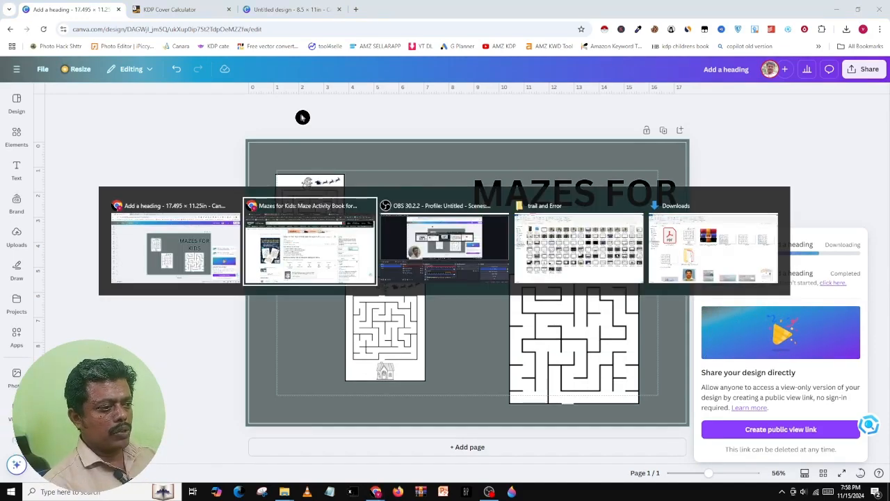
{"action": "key", "text": "alt+Tab"}
{"action": "key", "text": "alt+Tab"}
{"action": "key", "text": "alt+Tab"}
{"action": "key", "text": "alt+Tab"}
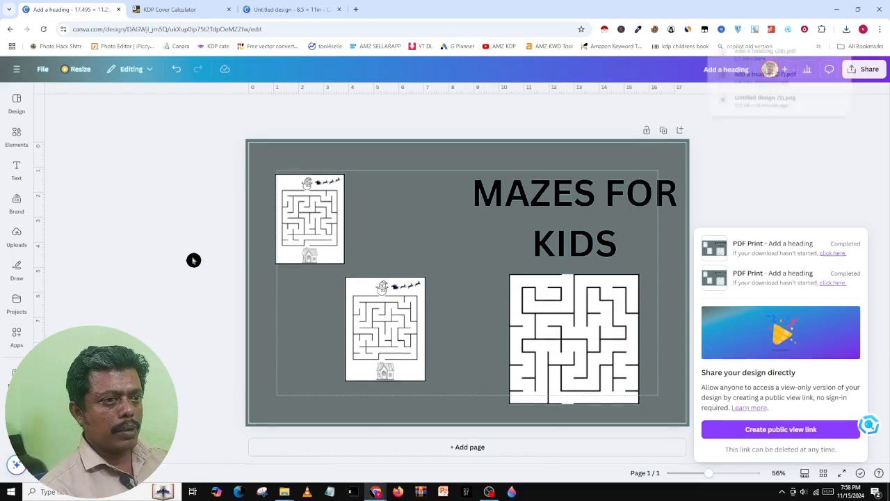
Open the downloaded cover PDF in the browser and examine the whole cover layout
{"action": "left_click", "coordinate": [760, 55]}
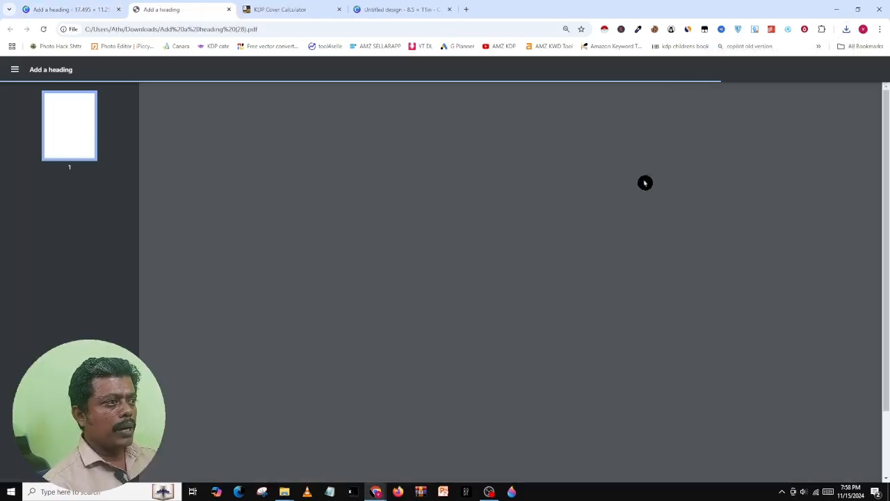
{"action": "scroll", "coordinate": [629, 187], "scroll_direction": "down", "scroll_amount": 1}
{"action": "scroll", "coordinate": [629, 183], "scroll_direction": "up", "scroll_amount": 1}
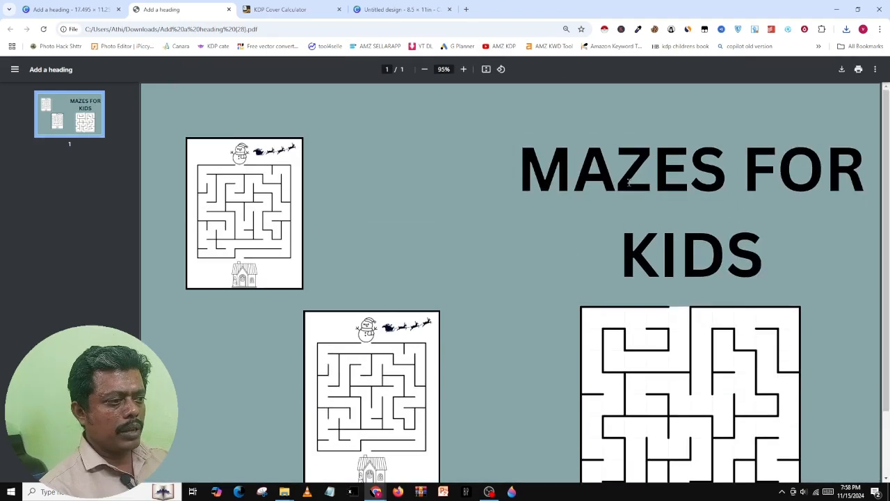
{"action": "scroll", "coordinate": [630, 182], "scroll_direction": "down", "scroll_amount": 1}
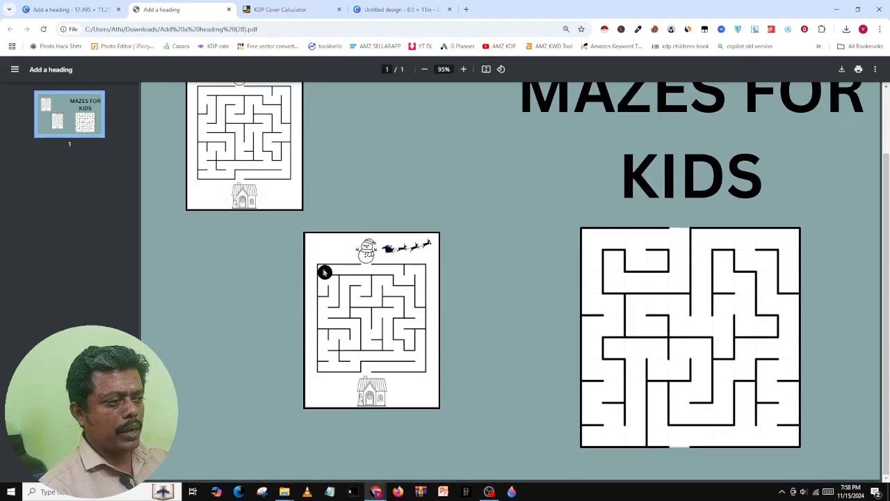
{"action": "scroll", "coordinate": [340, 278], "scroll_direction": "up", "scroll_amount": 1}
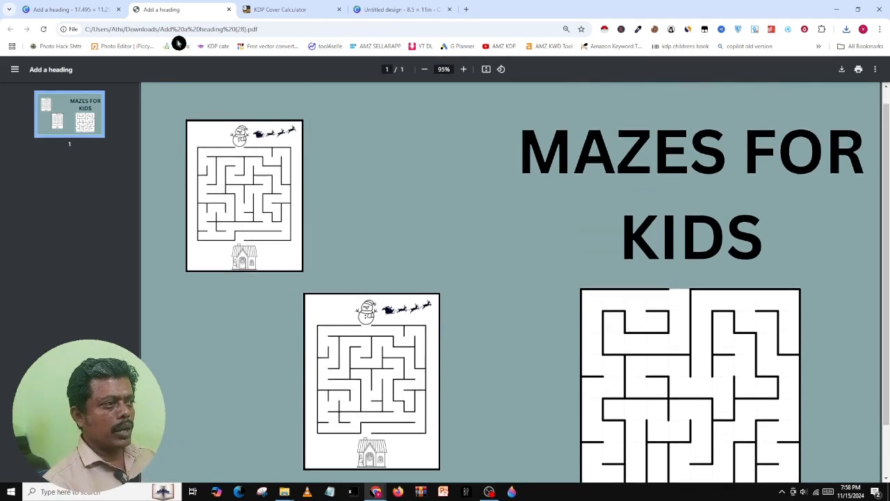
{"action": "key", "text": "alt+Tab"}
{"action": "key", "text": "alt+Tab"}
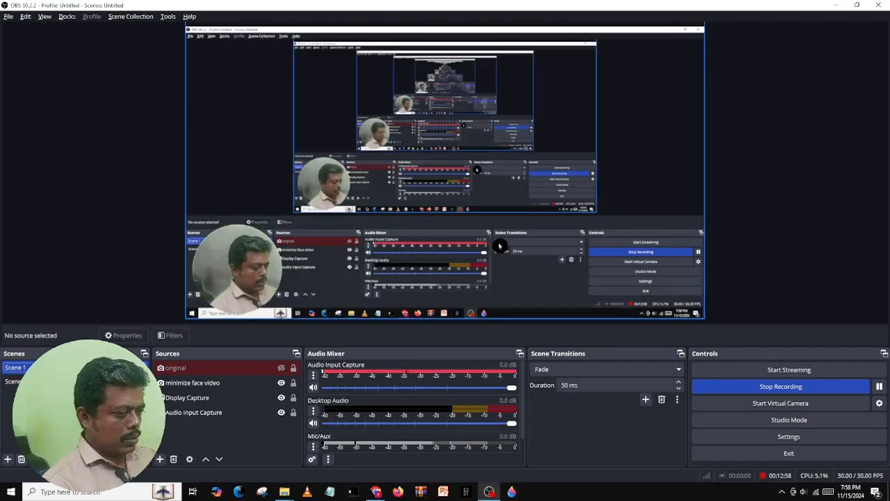